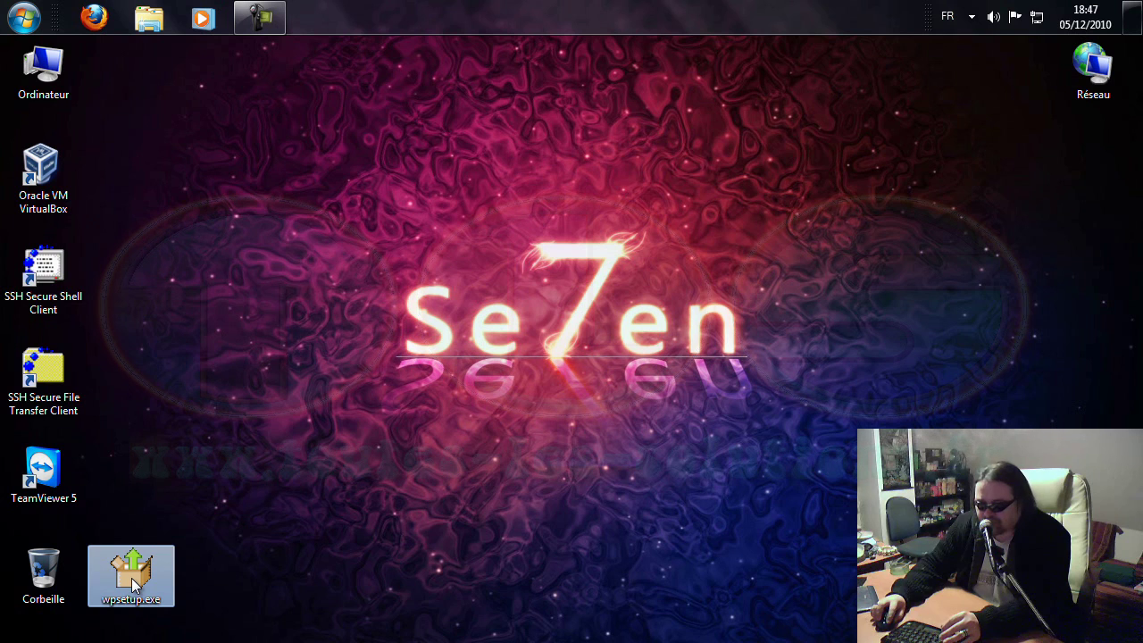
Run the wpsetup.exe installer from the desktop and answer the ZoneAlarm alert about its Internet access
double_click(134, 576)
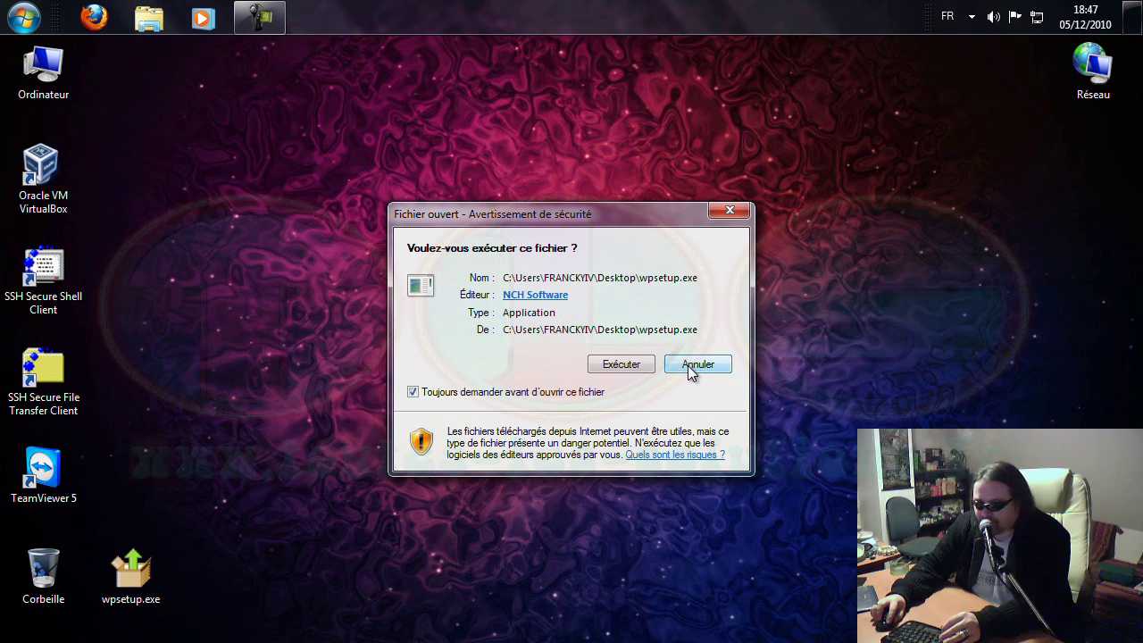
click(625, 361)
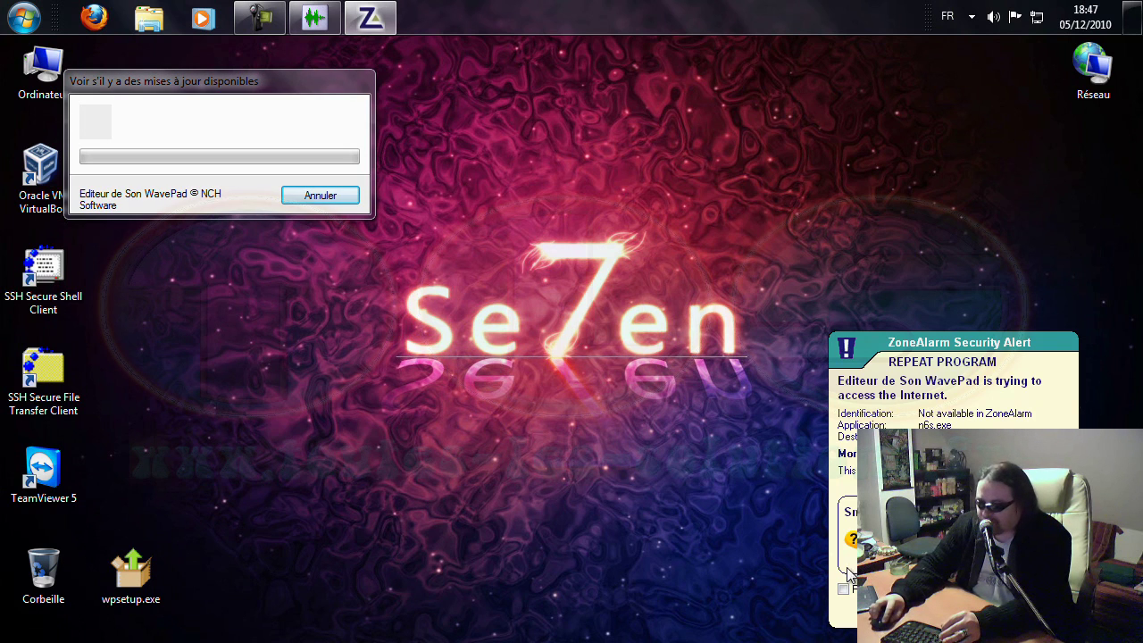
click(969, 606)
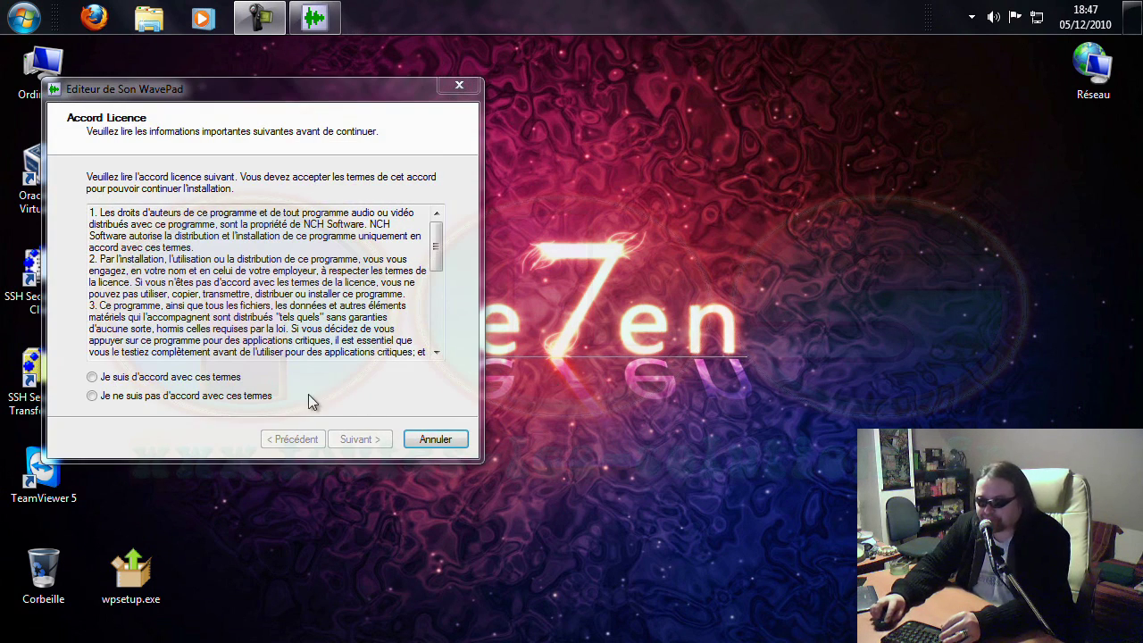
Accept the WavePad licence terms and finish the installation without the Express Burn add-on
click(140, 378)
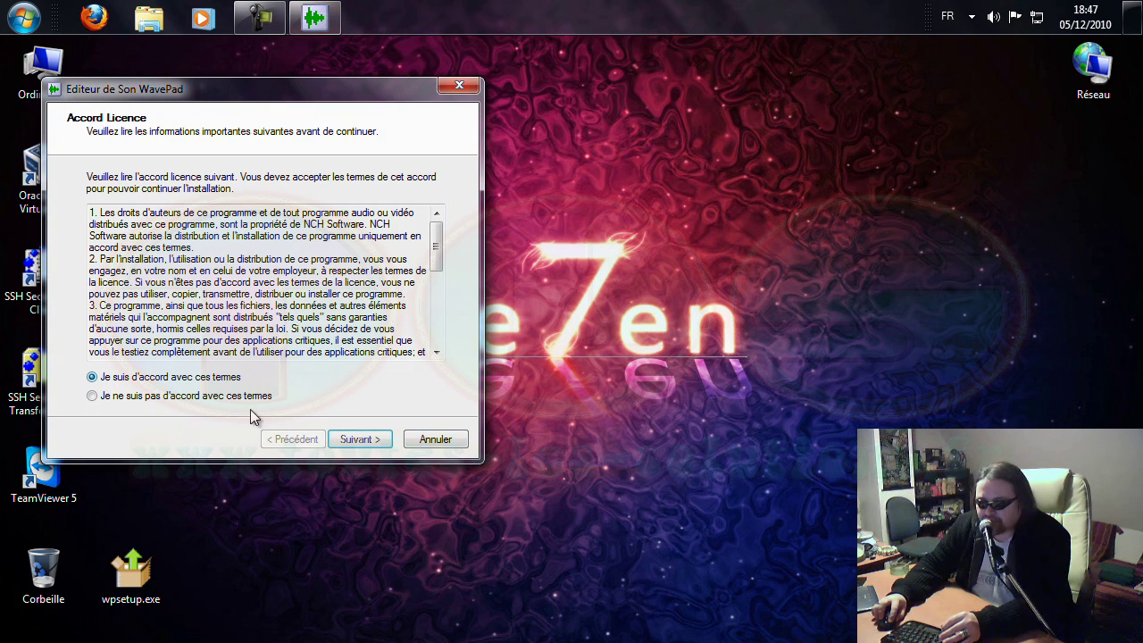
click(360, 438)
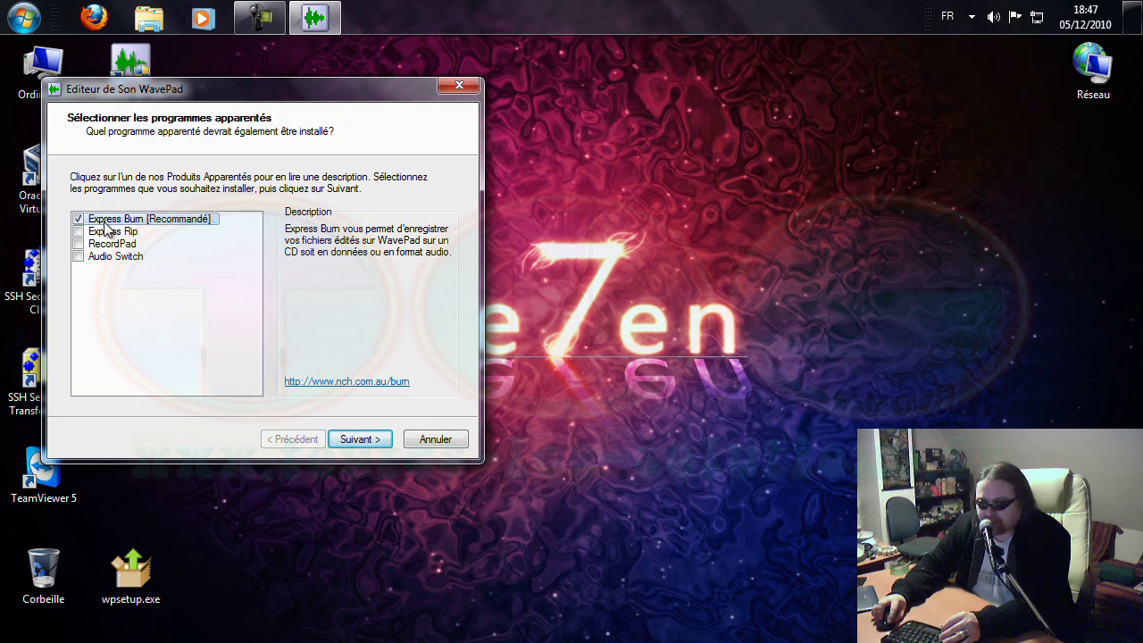
click(79, 218)
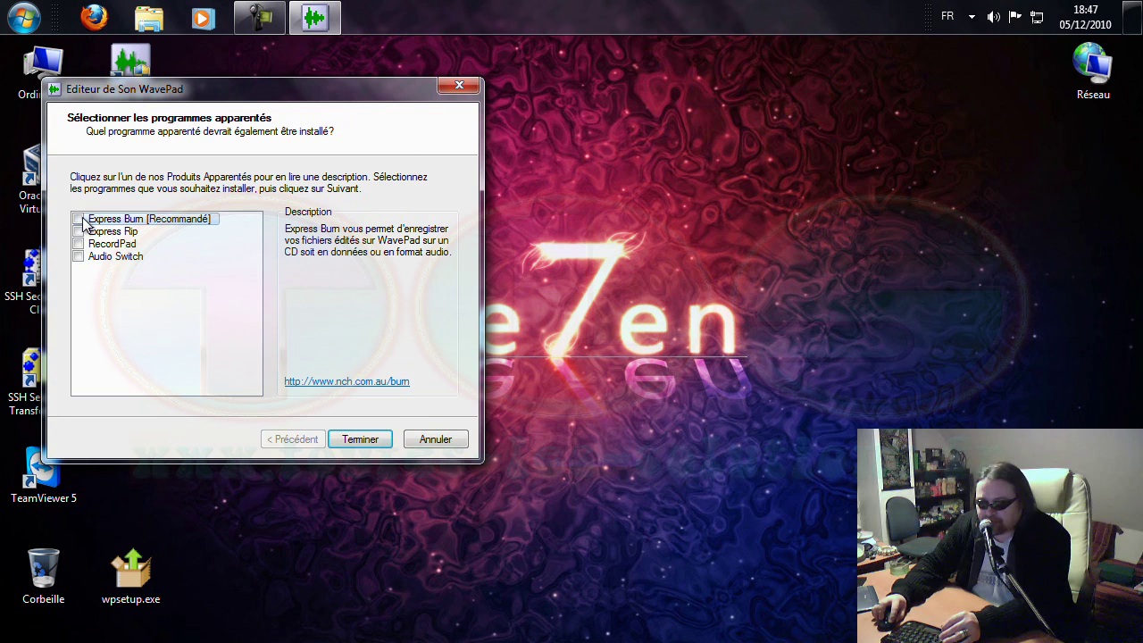
click(372, 439)
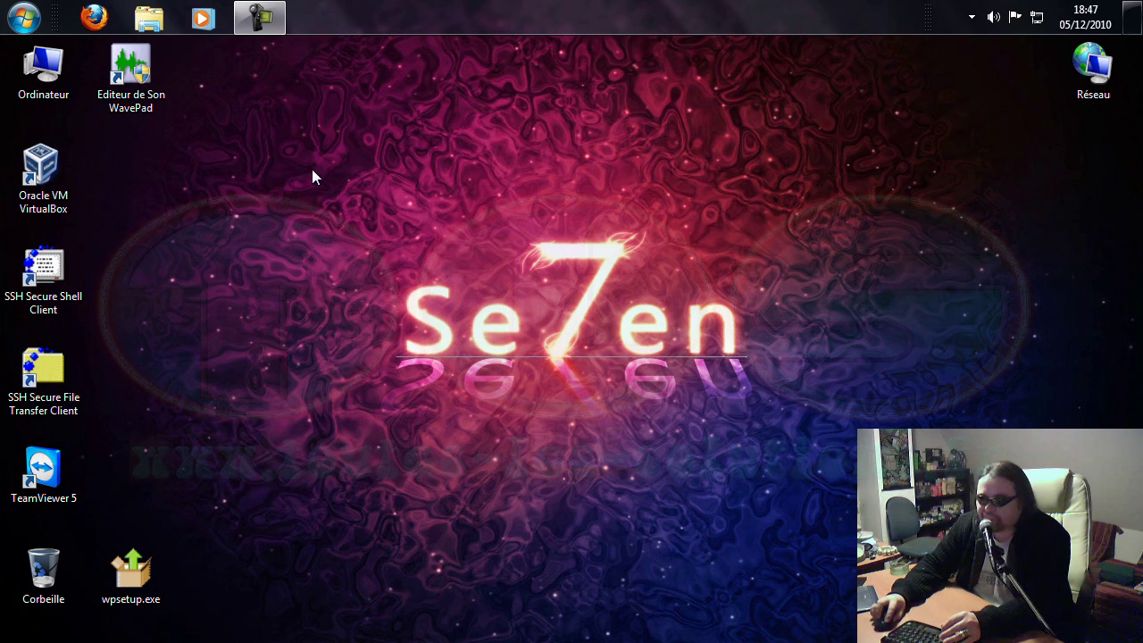
Launch Editeur de Son WavePad from its folder among the installed programs and maximize its window
click(24, 18)
click(136, 412)
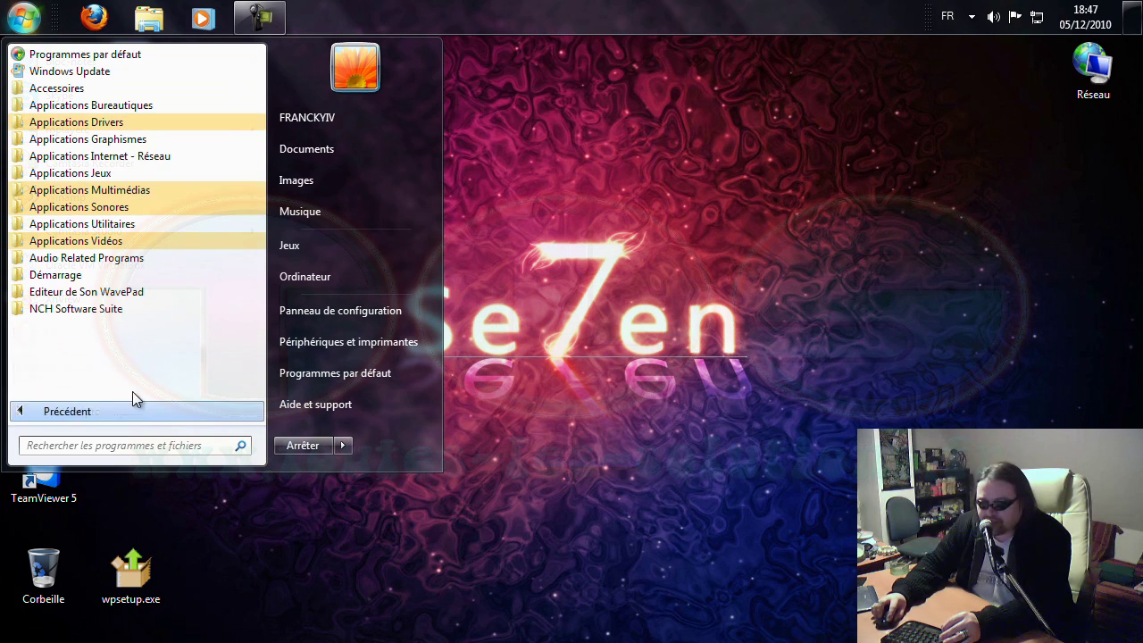
click(120, 308)
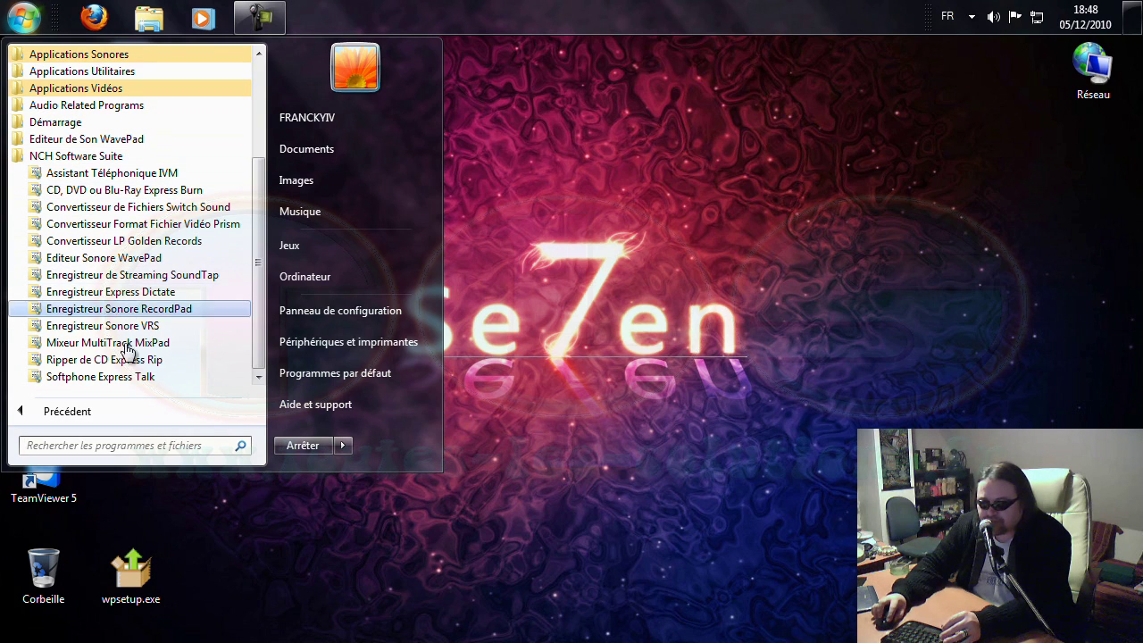
click(113, 157)
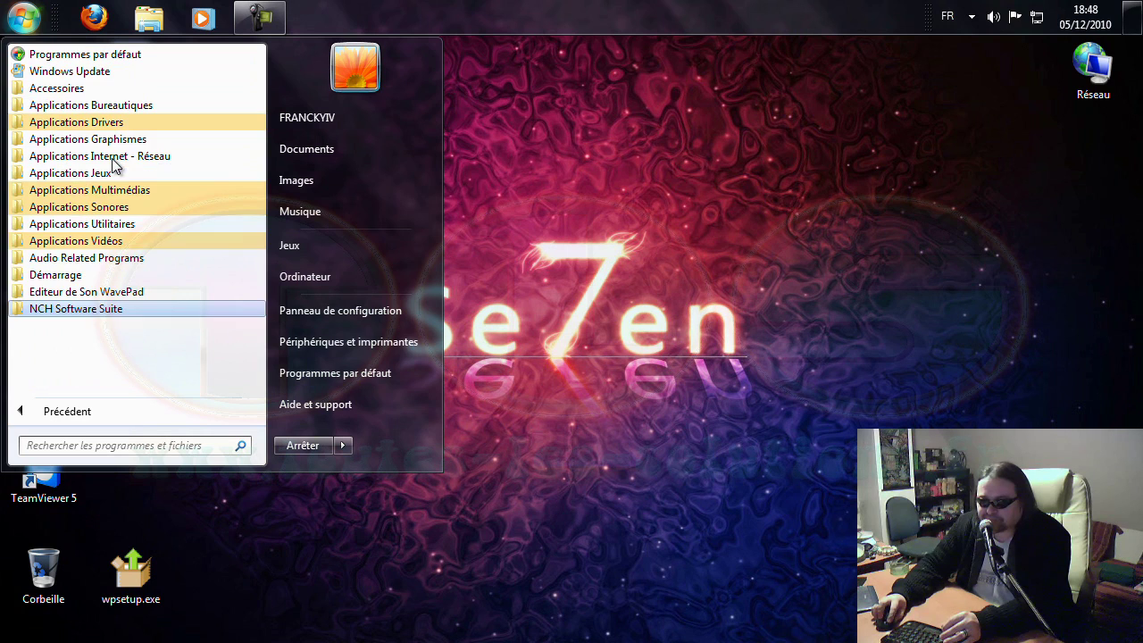
click(127, 294)
click(134, 325)
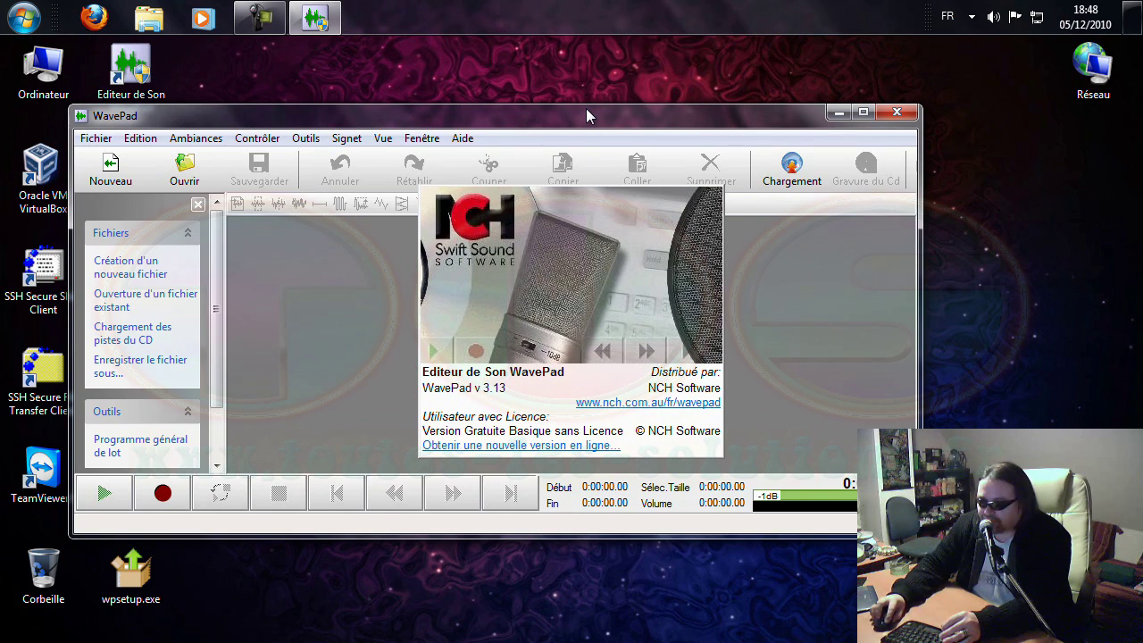
double_click(582, 115)
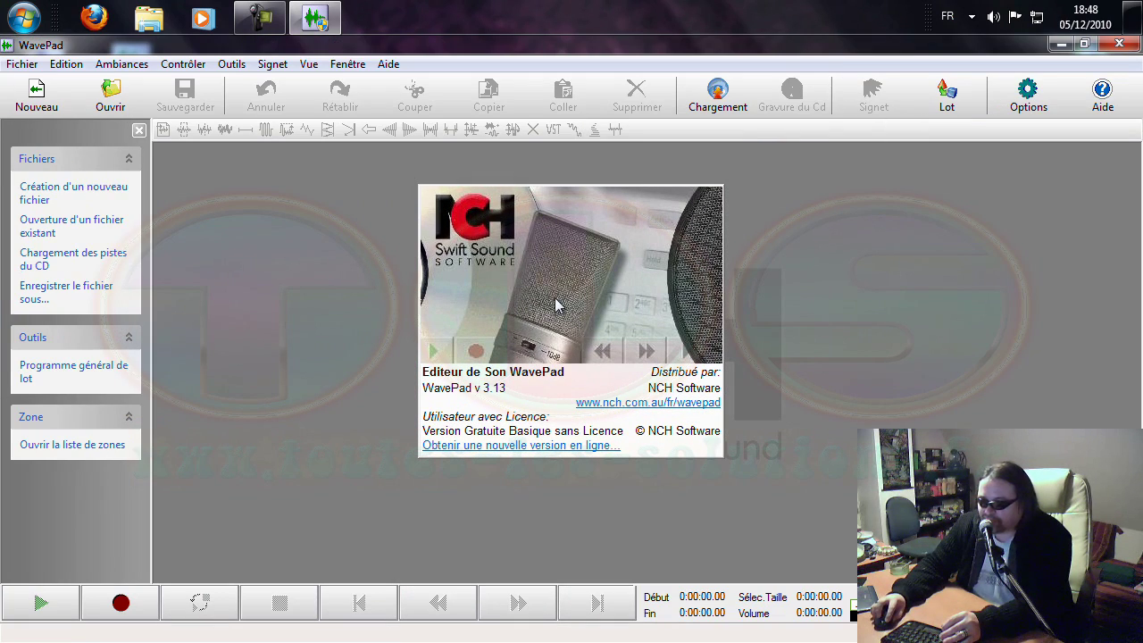
Review the audio file types WavePad can open, and leave the file-opening dialog without loading anything
click(22, 65)
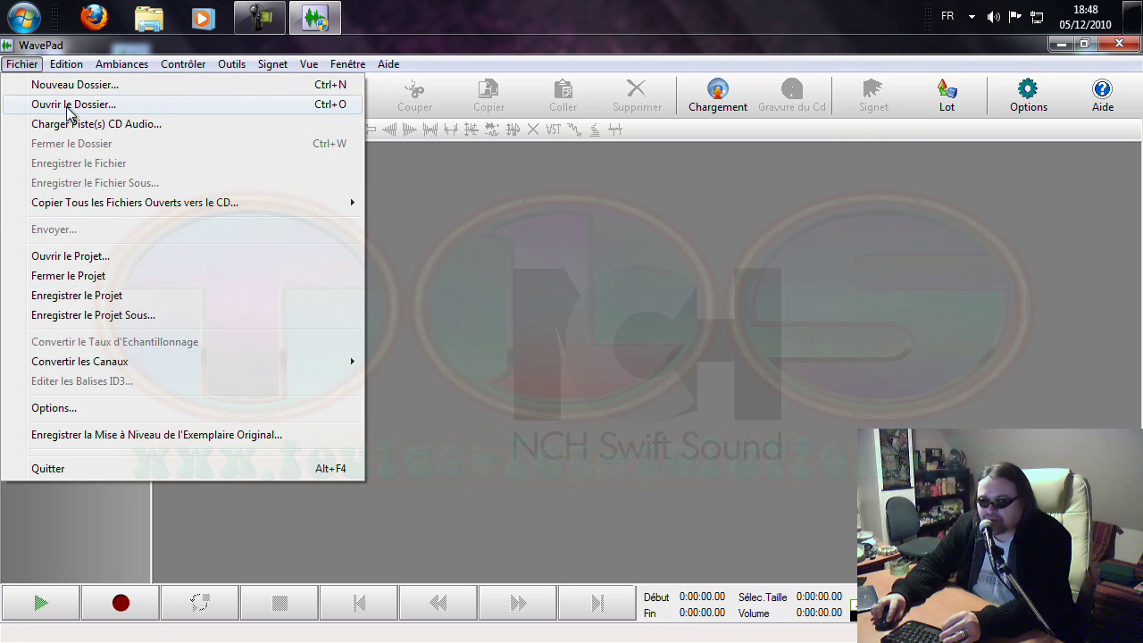
click(72, 105)
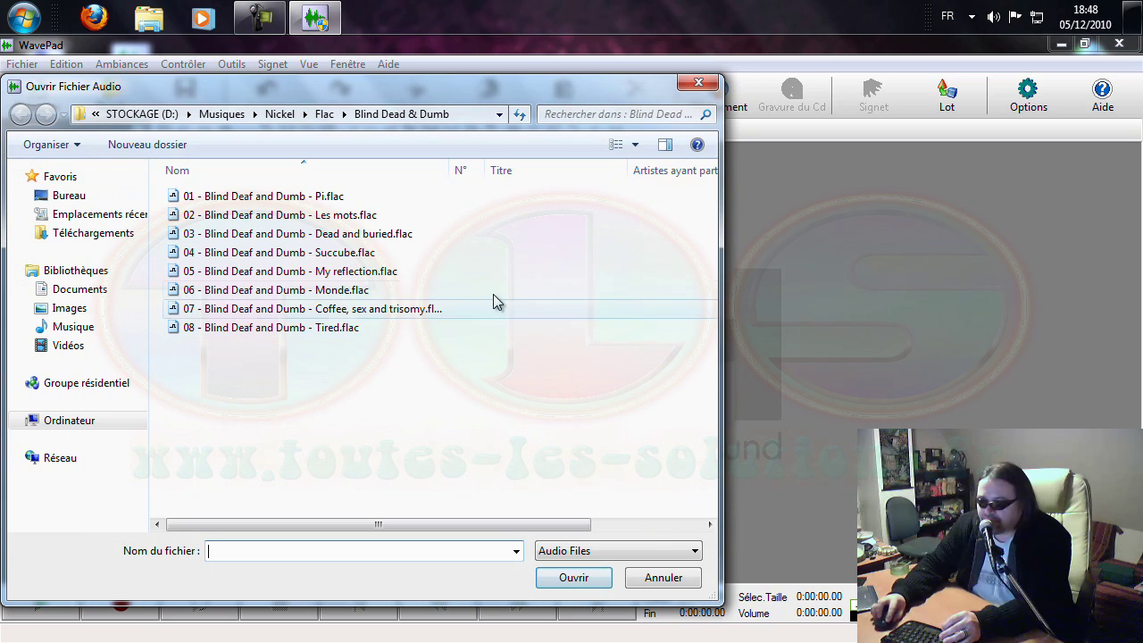
click(614, 551)
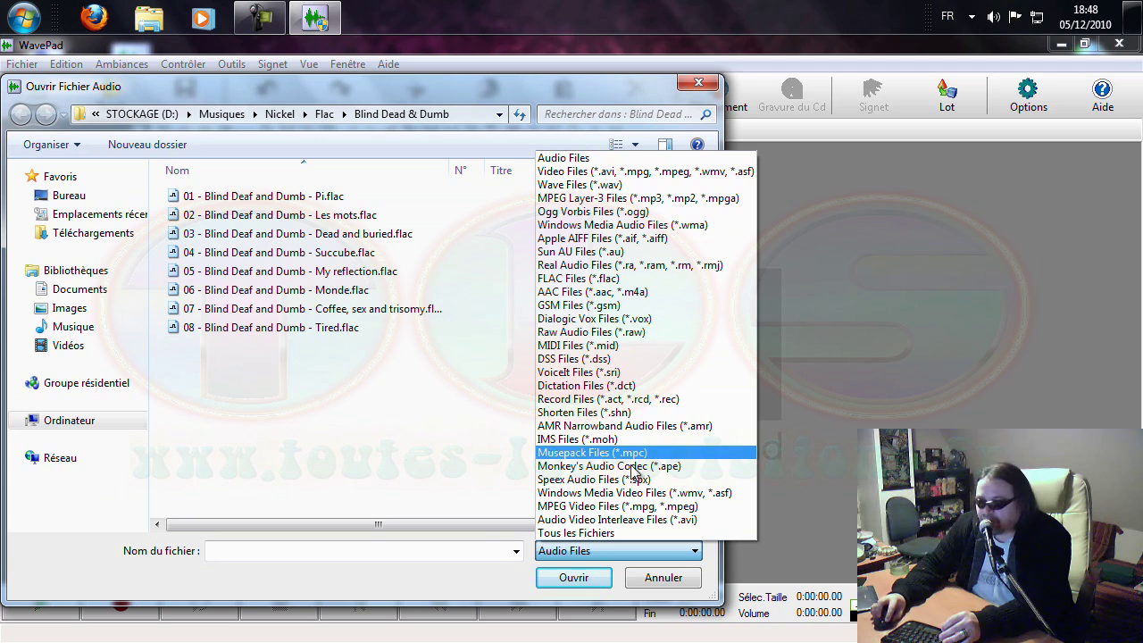
click(493, 427)
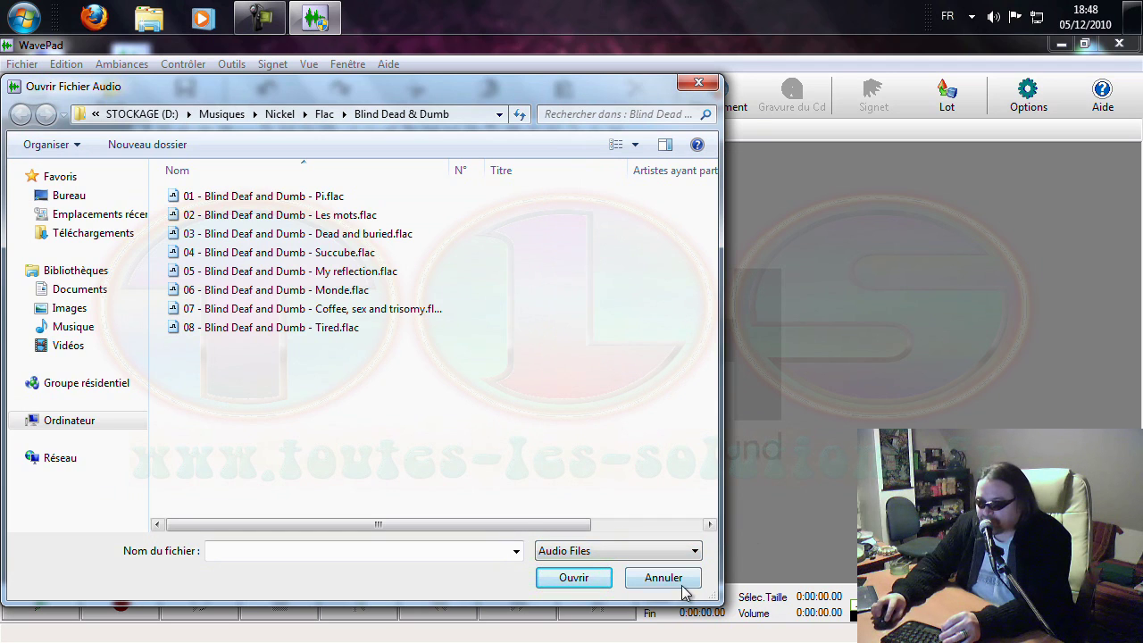
click(636, 576)
Create a new stereo audio file with a 44100 sample rate and maximize its document window
click(35, 98)
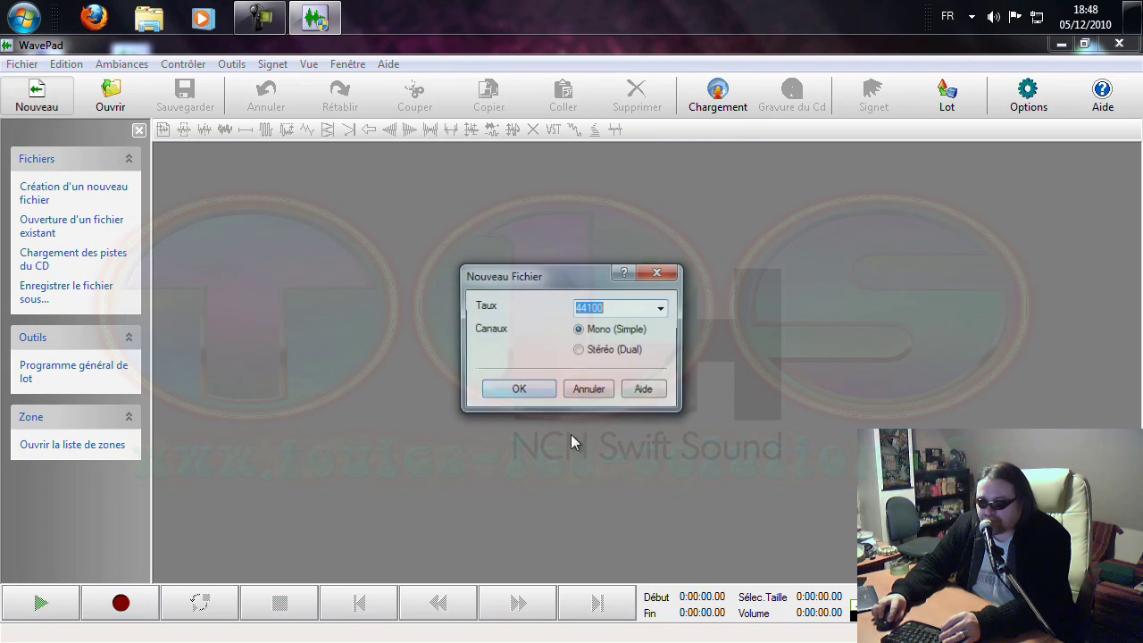
click(579, 351)
click(518, 390)
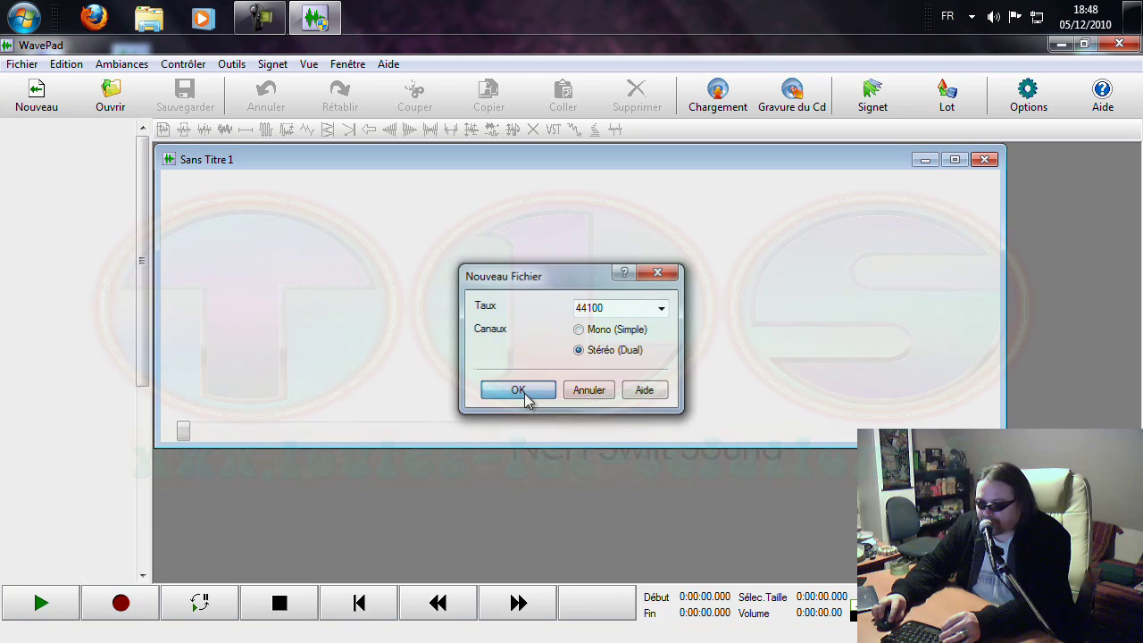
double_click(323, 159)
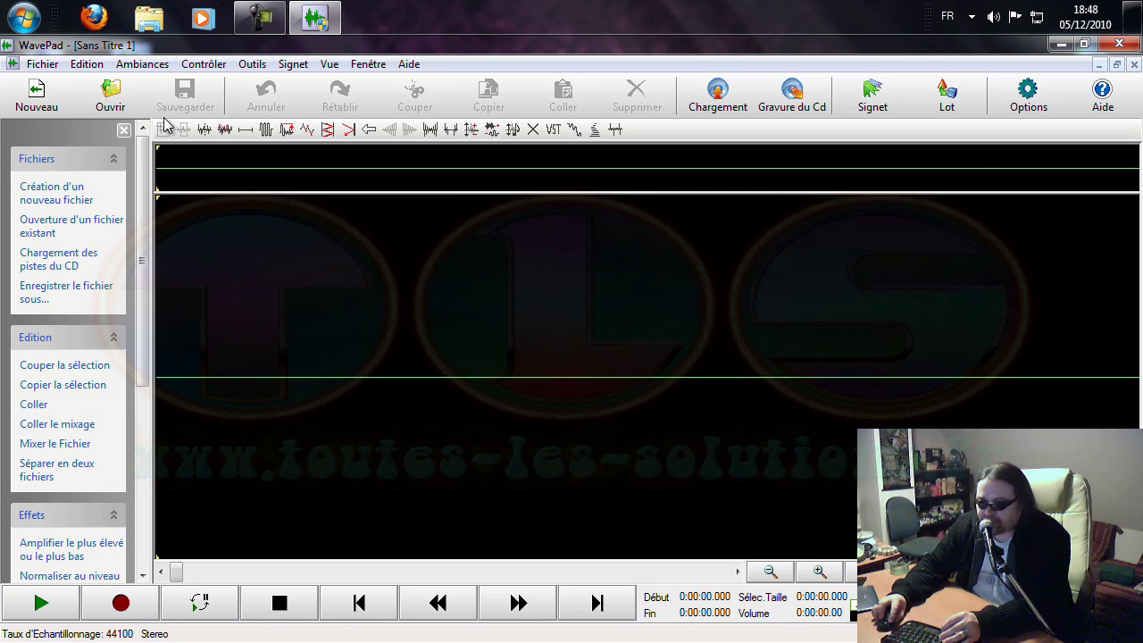
Review the output formats available for saving the untitled audio file, and leave the save dialog without saving
click(42, 63)
click(129, 183)
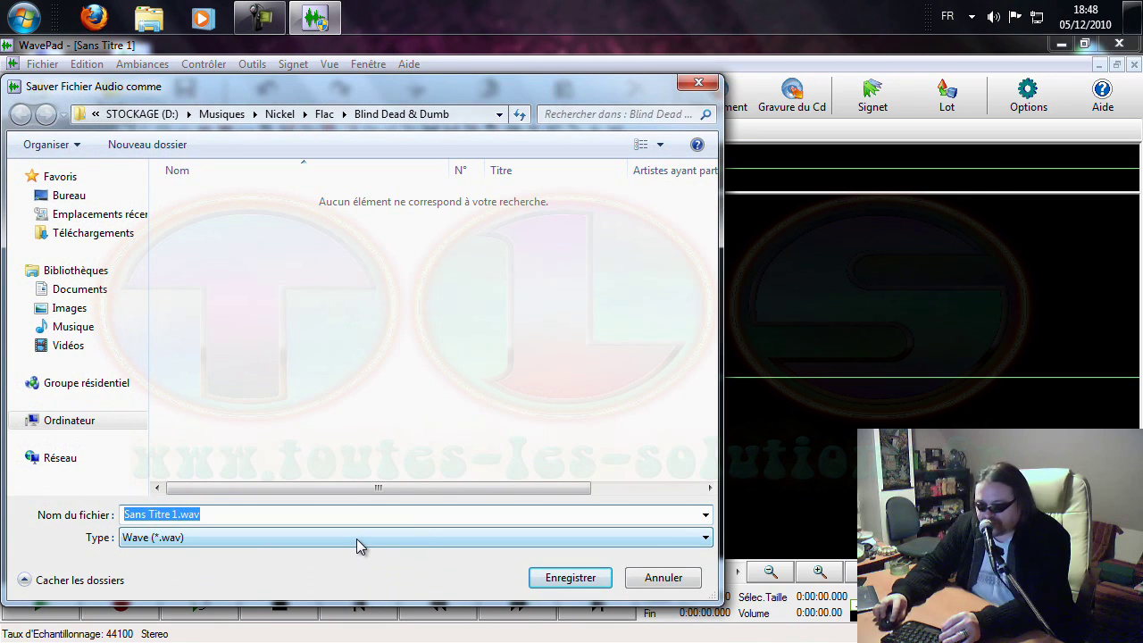
click(356, 539)
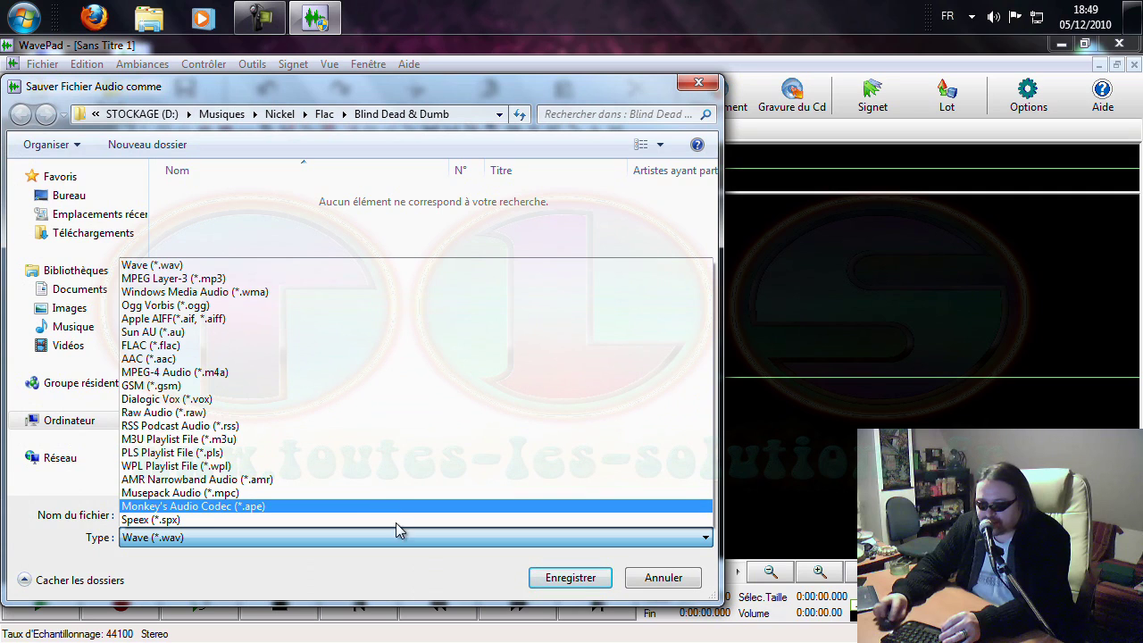
click(664, 578)
click(664, 579)
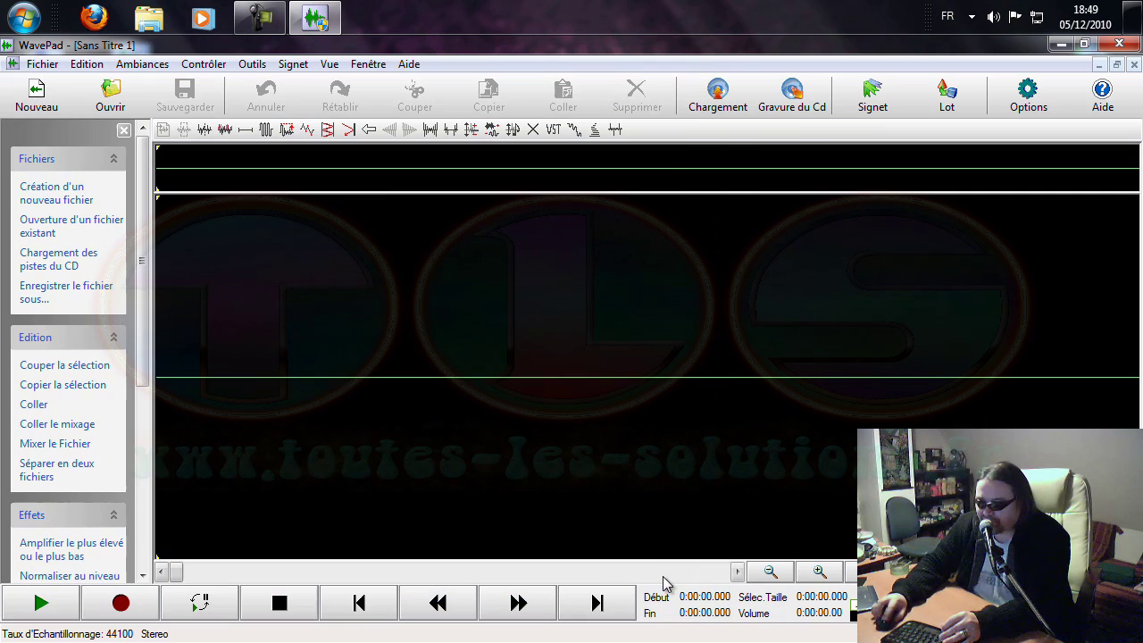
Set up recording with the Creative SB Haut-parleurs for playback, the Creative SB Microphone as recording device and Microphone as input
click(121, 605)
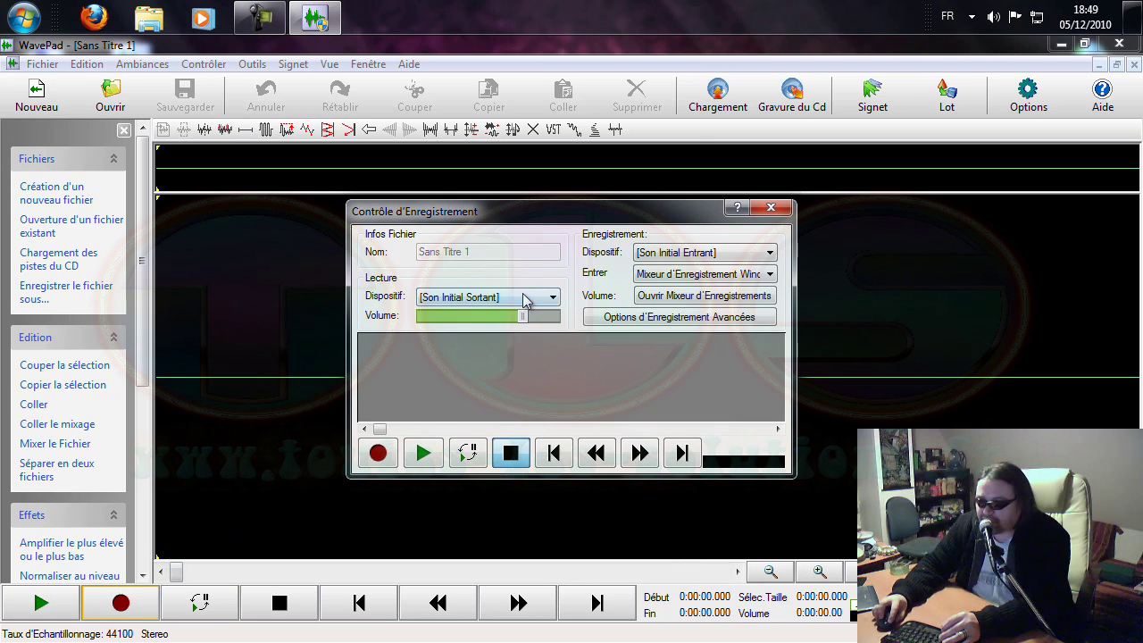
click(526, 298)
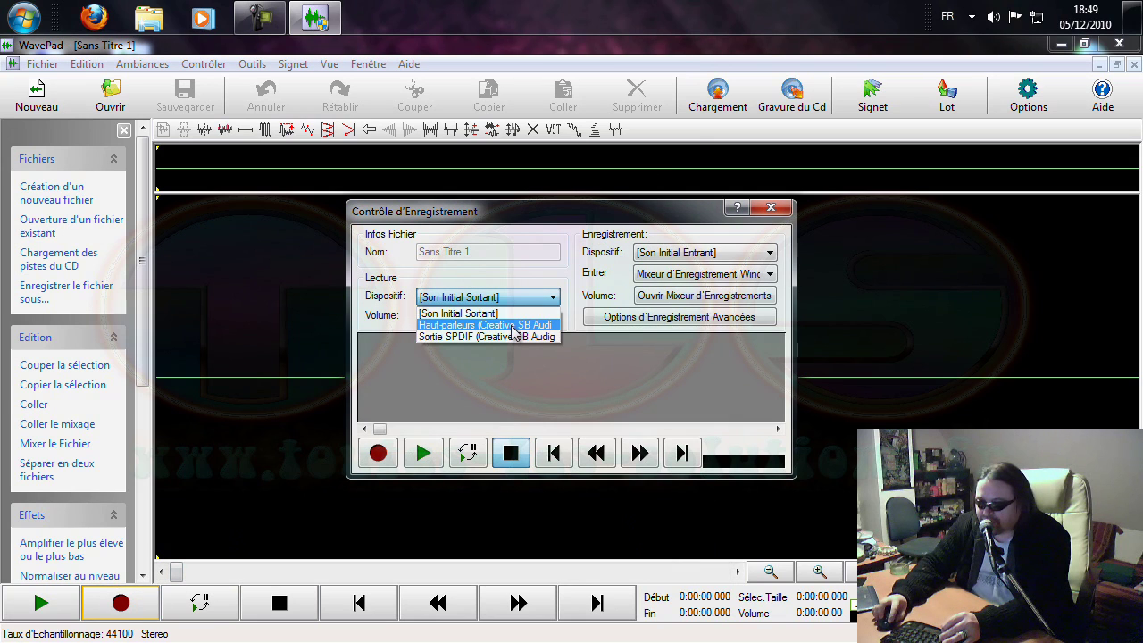
click(514, 325)
click(752, 252)
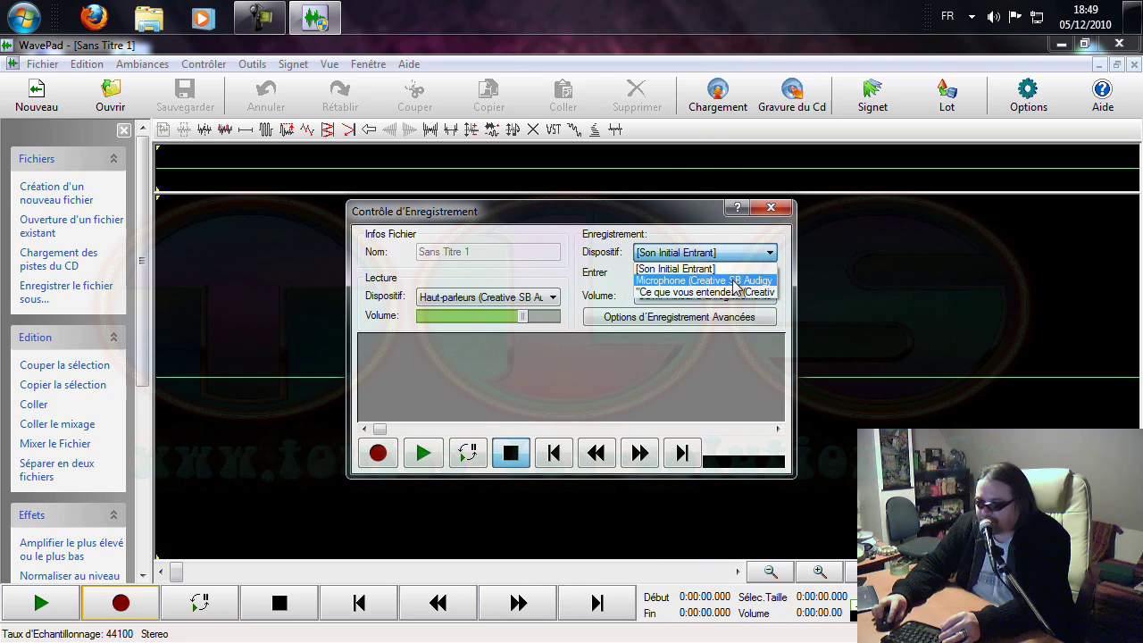
click(734, 280)
click(747, 274)
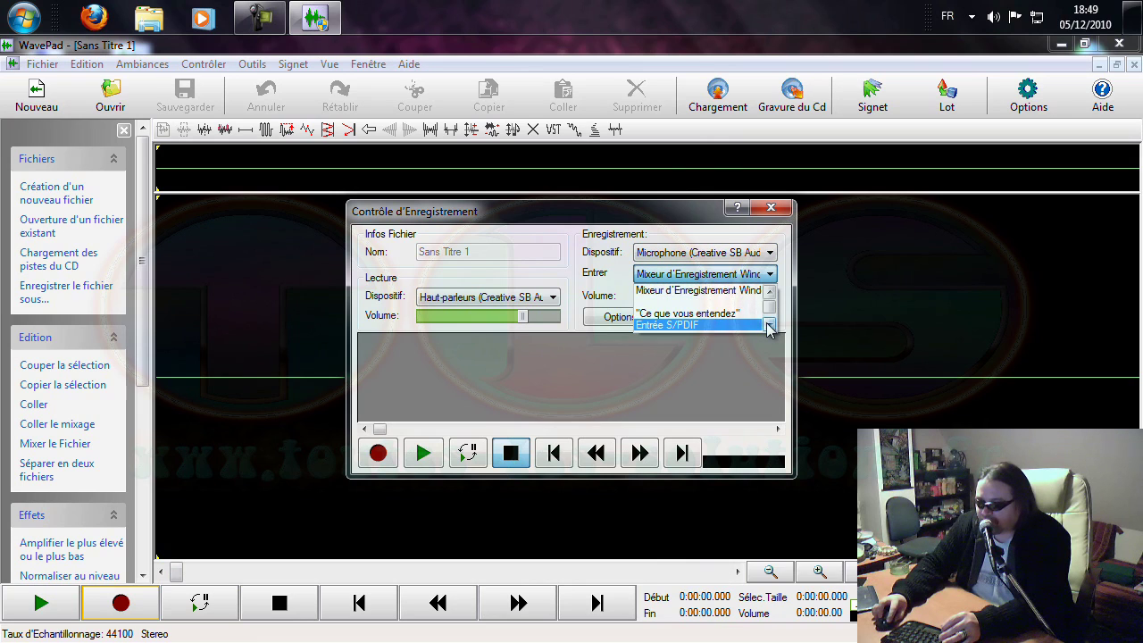
click(770, 329)
click(770, 329)
click(714, 317)
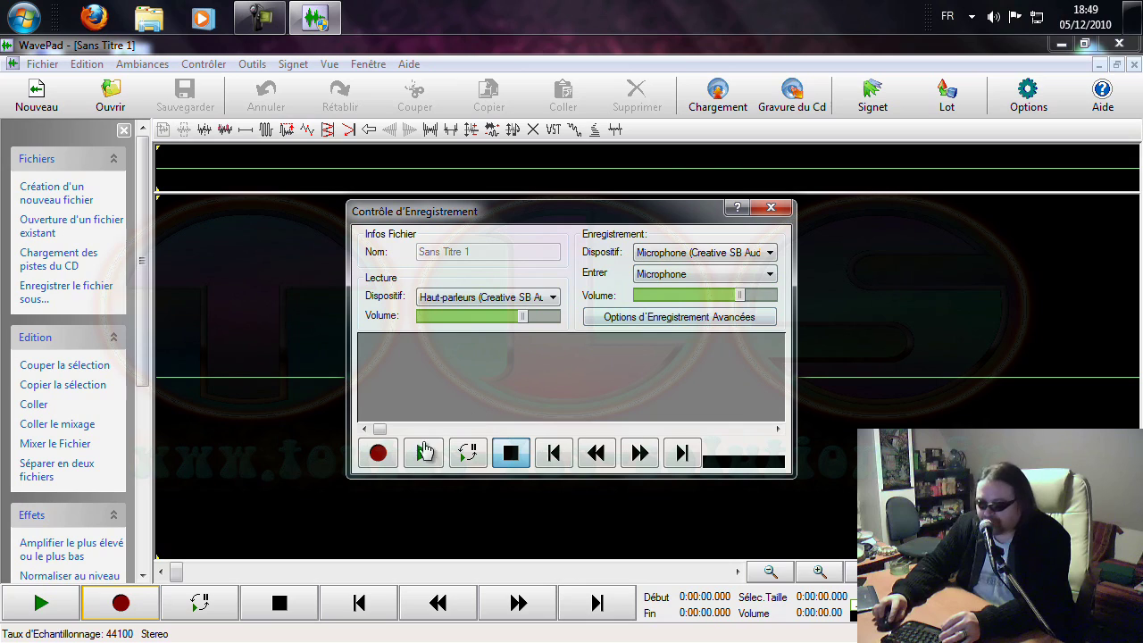
Record a voice clip of about 5 seconds from the microphone and close the recording control
click(378, 454)
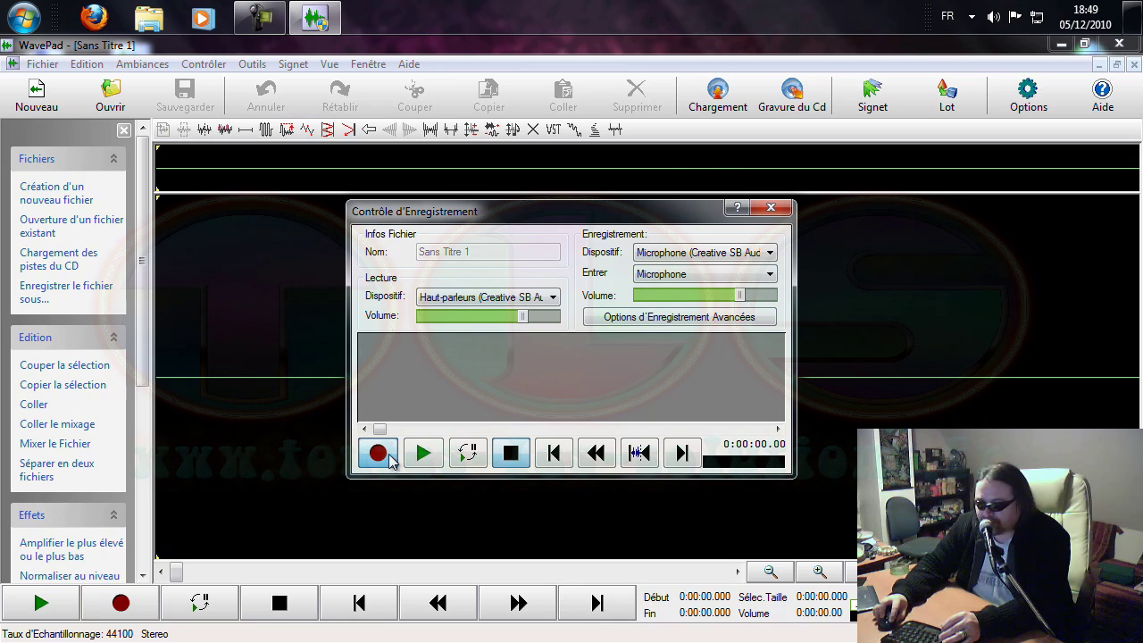
click(512, 455)
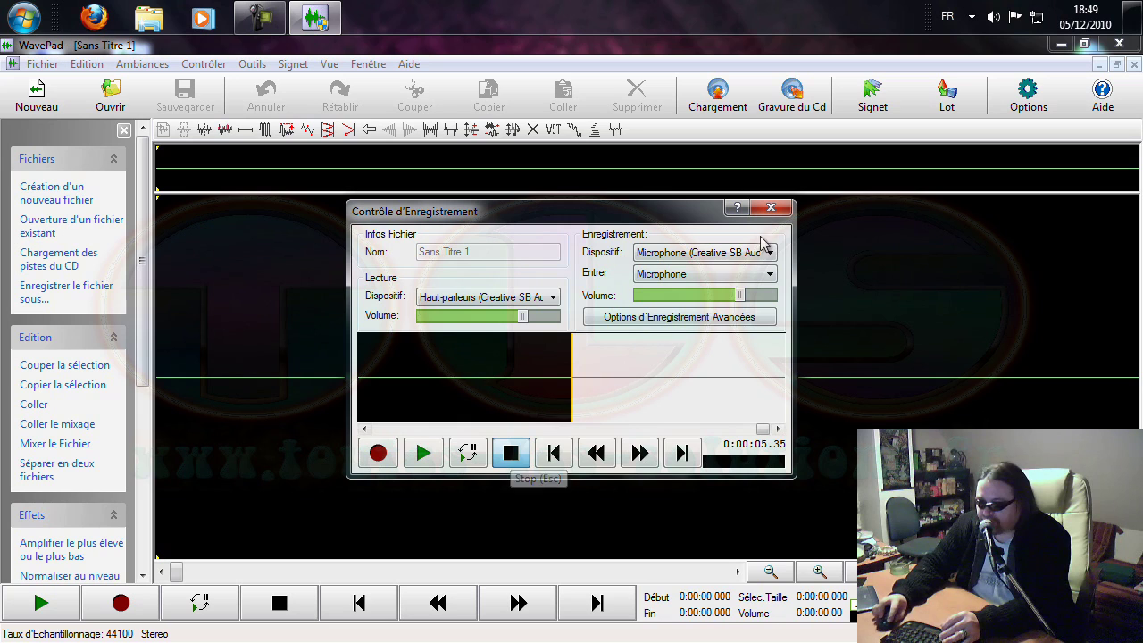
click(781, 209)
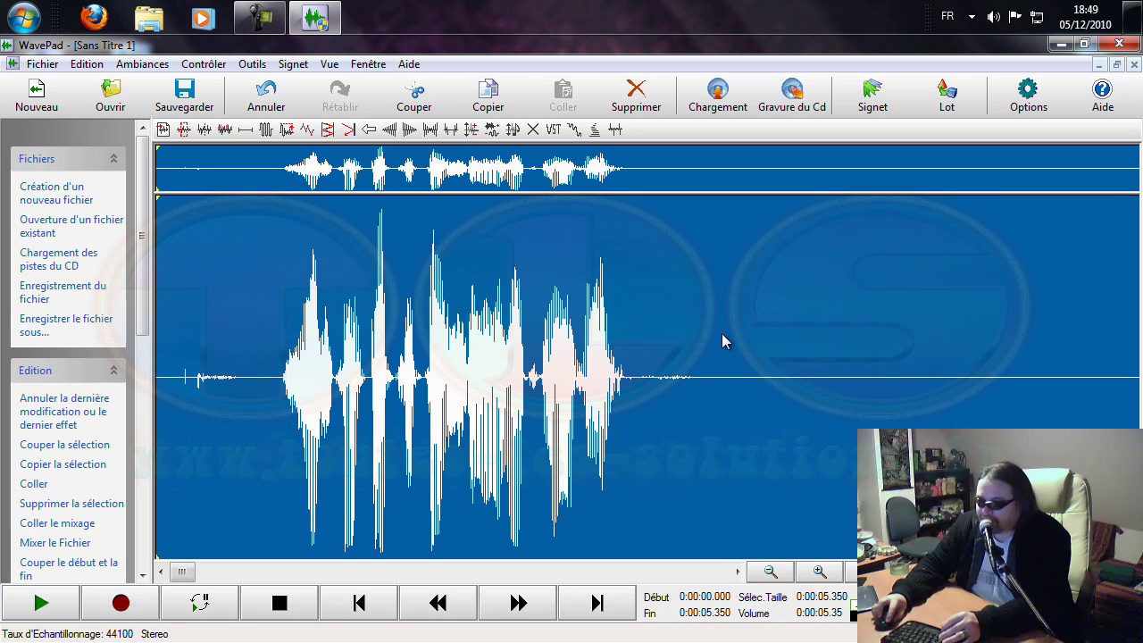
Cut the near-silent lead-in of about 0.67 seconds from the start of the recording and play the clip
click(630, 354)
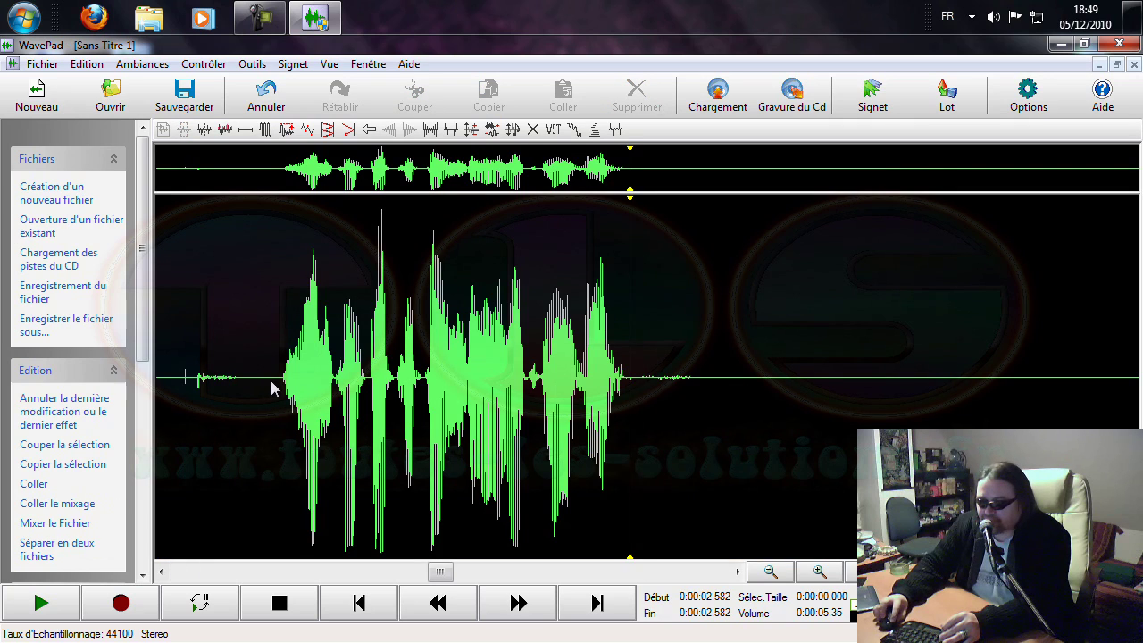
drag(282, 386, 157, 386)
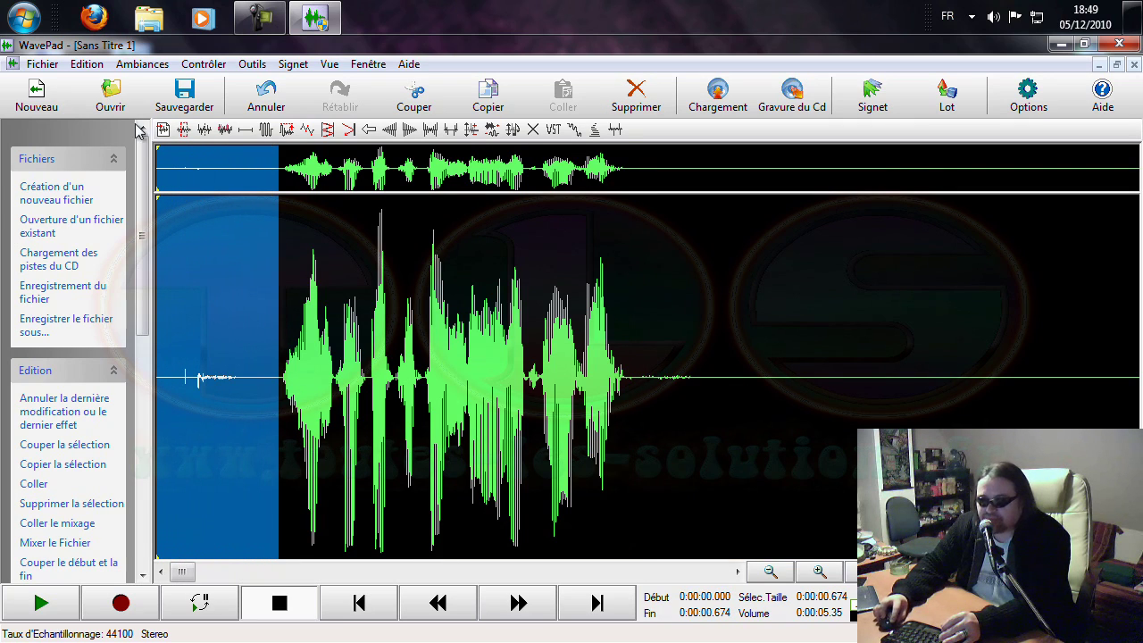
click(87, 65)
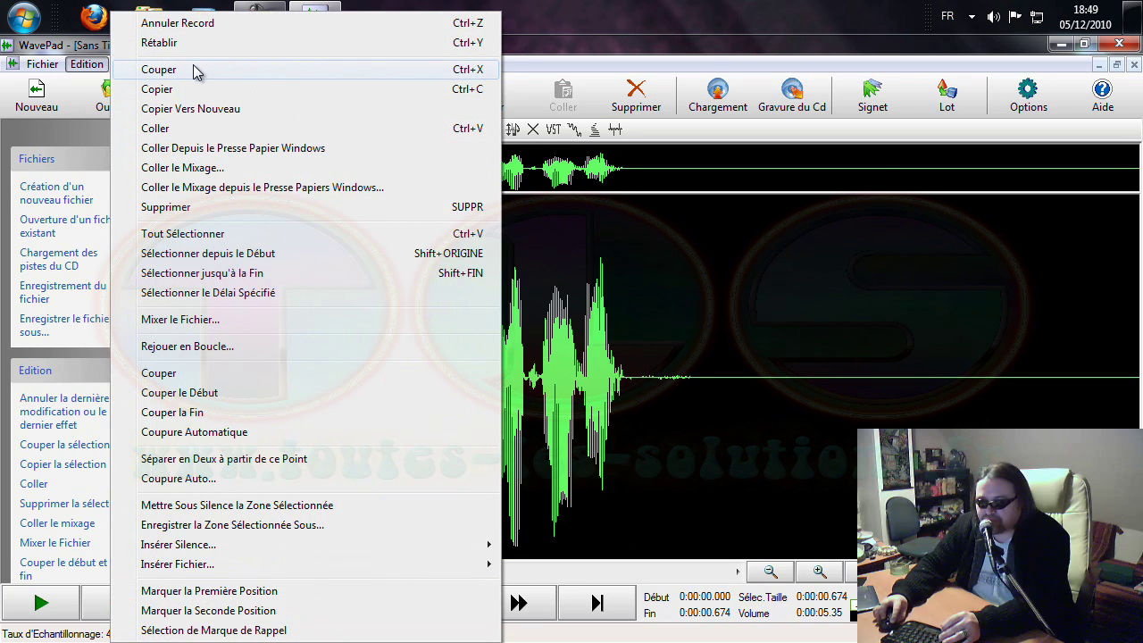
click(196, 71)
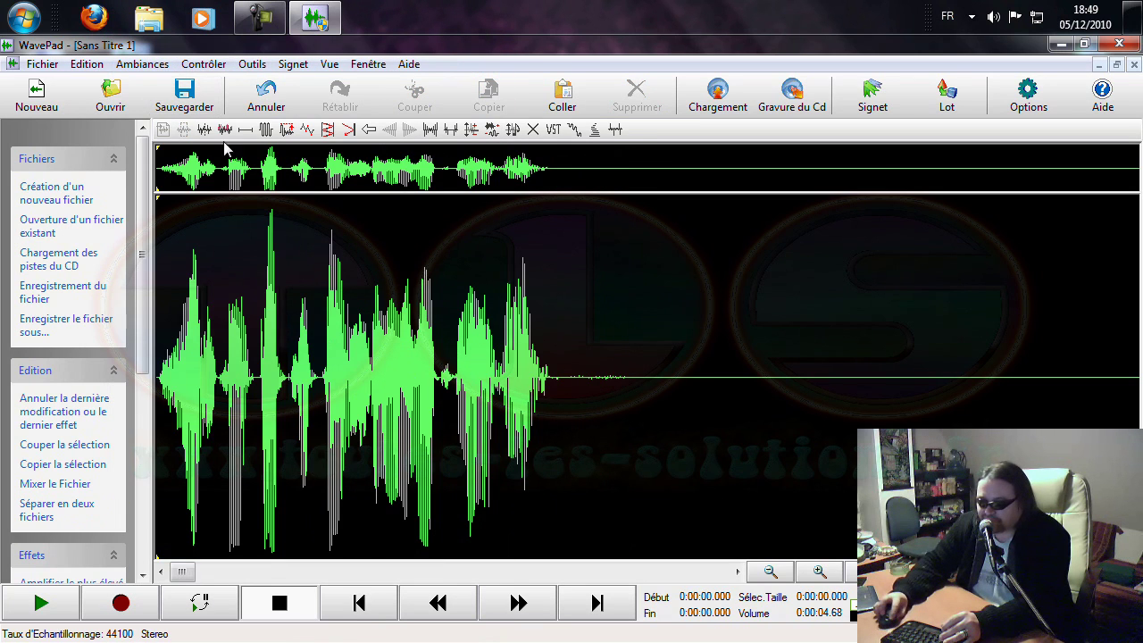
click(34, 604)
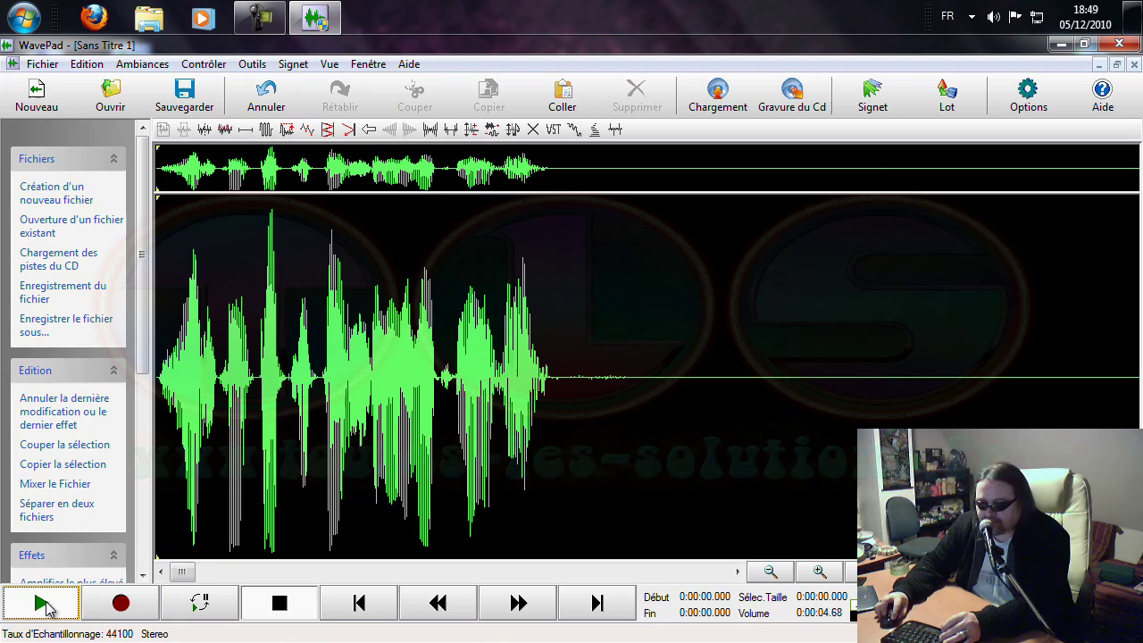
Stop playback, silence the clip from about 1.913 s after the speech to its end, and clear the selection
click(278, 607)
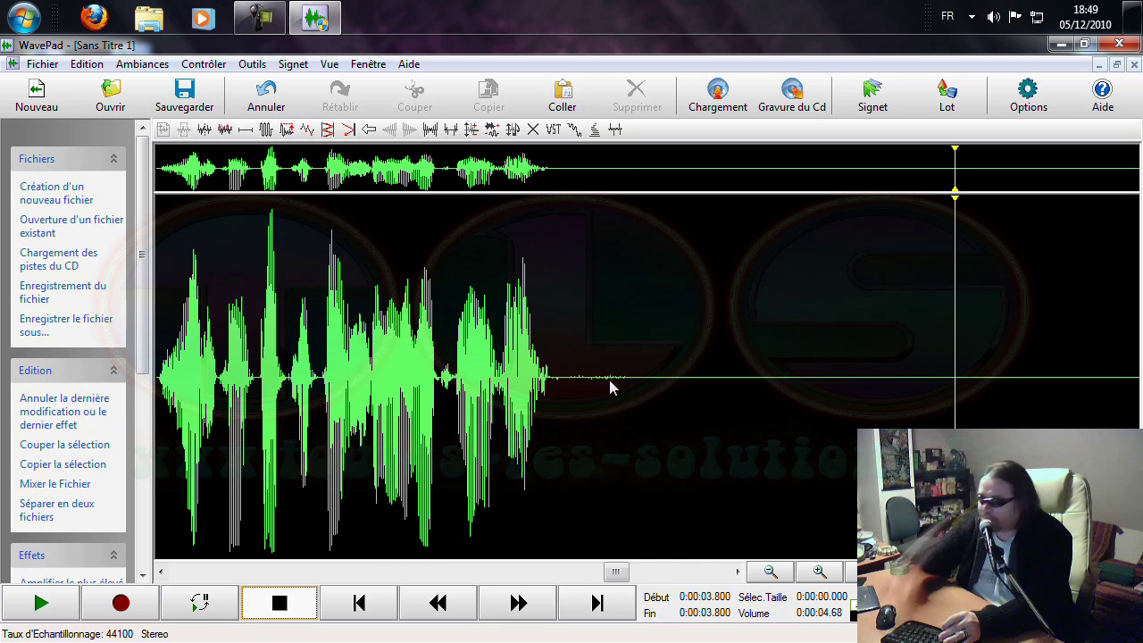
click(559, 379)
drag(617, 380, 1140, 384)
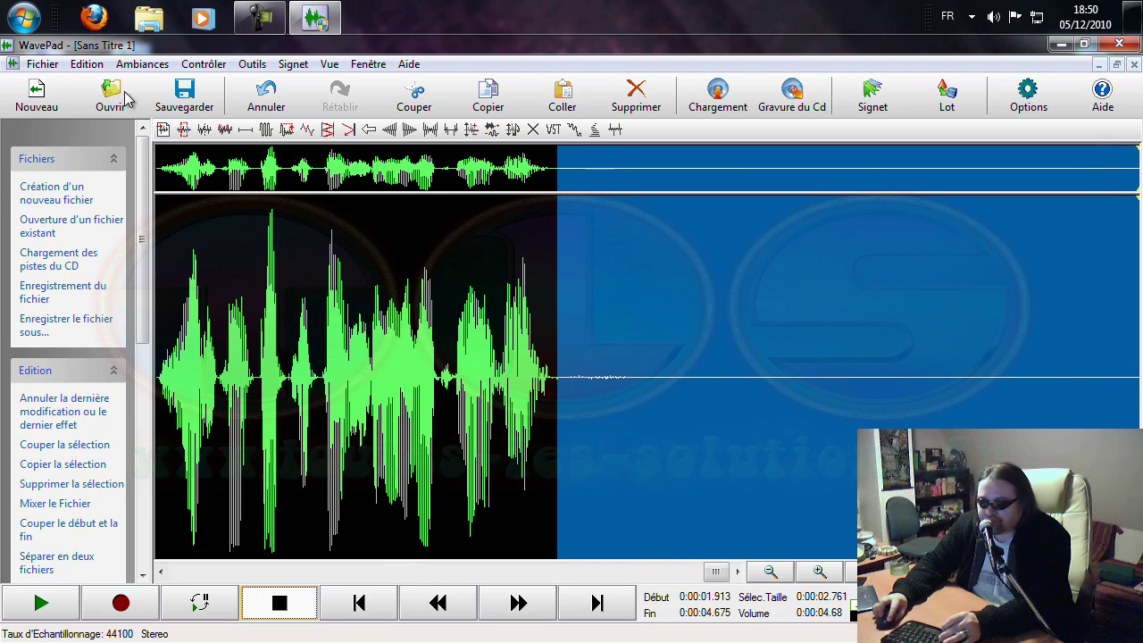
click(90, 65)
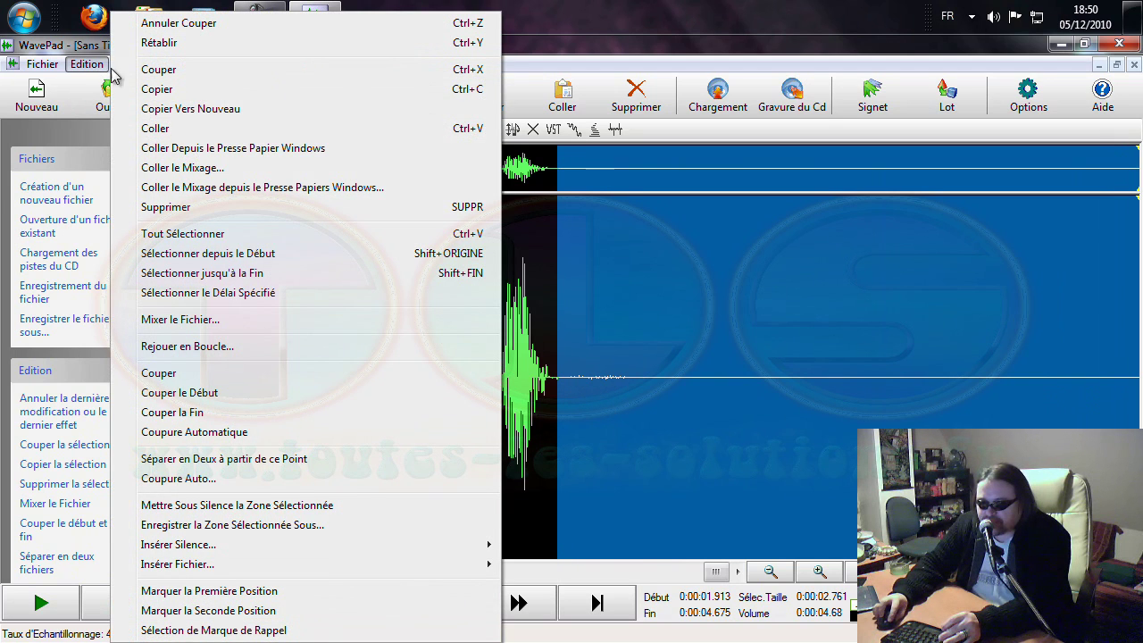
click(261, 509)
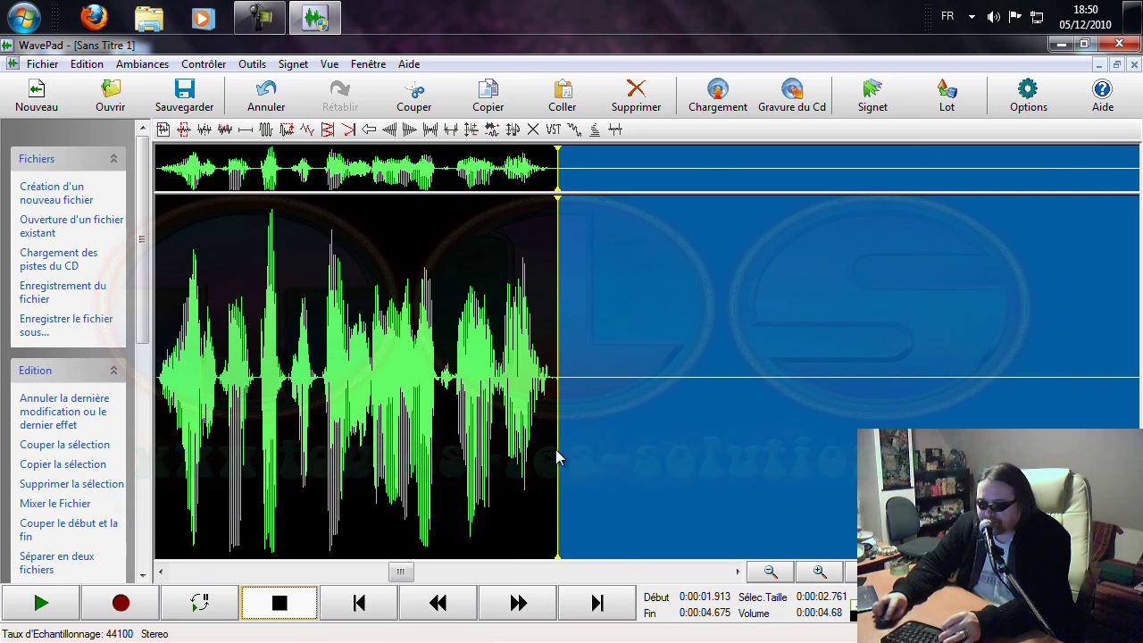
click(772, 392)
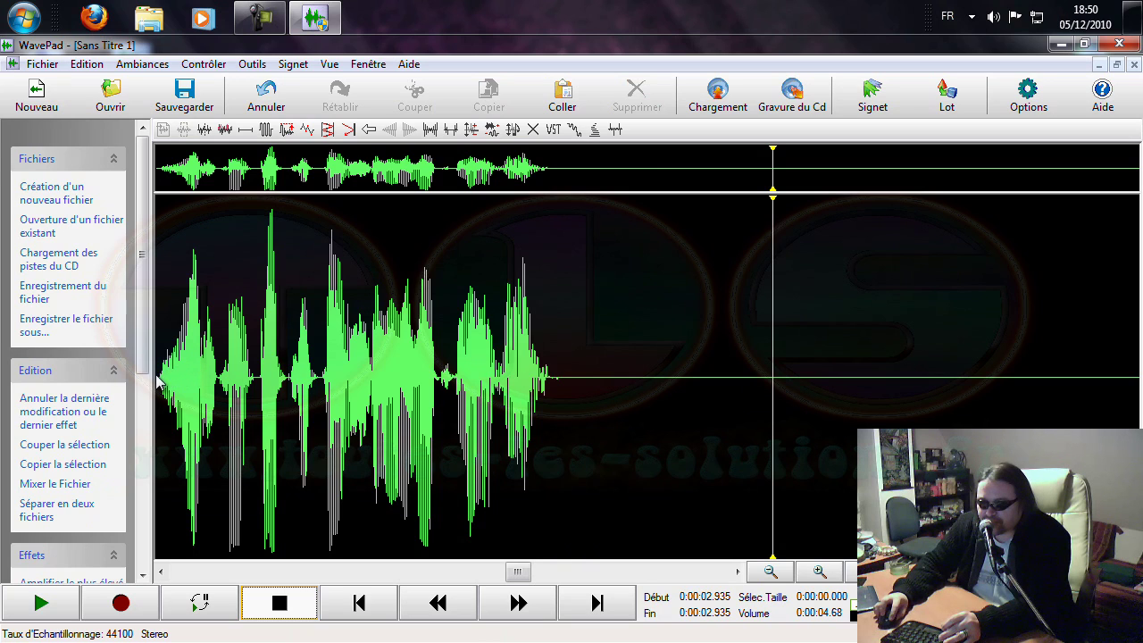
Try an echo of 800 ms with 50% gain on the whole clip, play it, and undo the echo
drag(156, 383, 1106, 409)
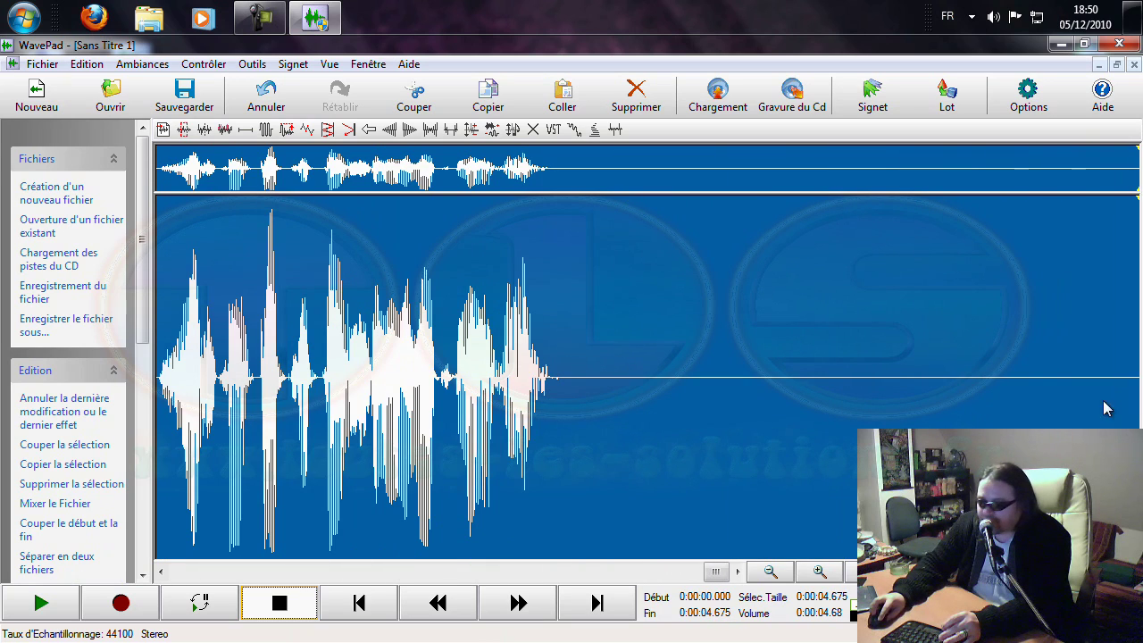
click(150, 67)
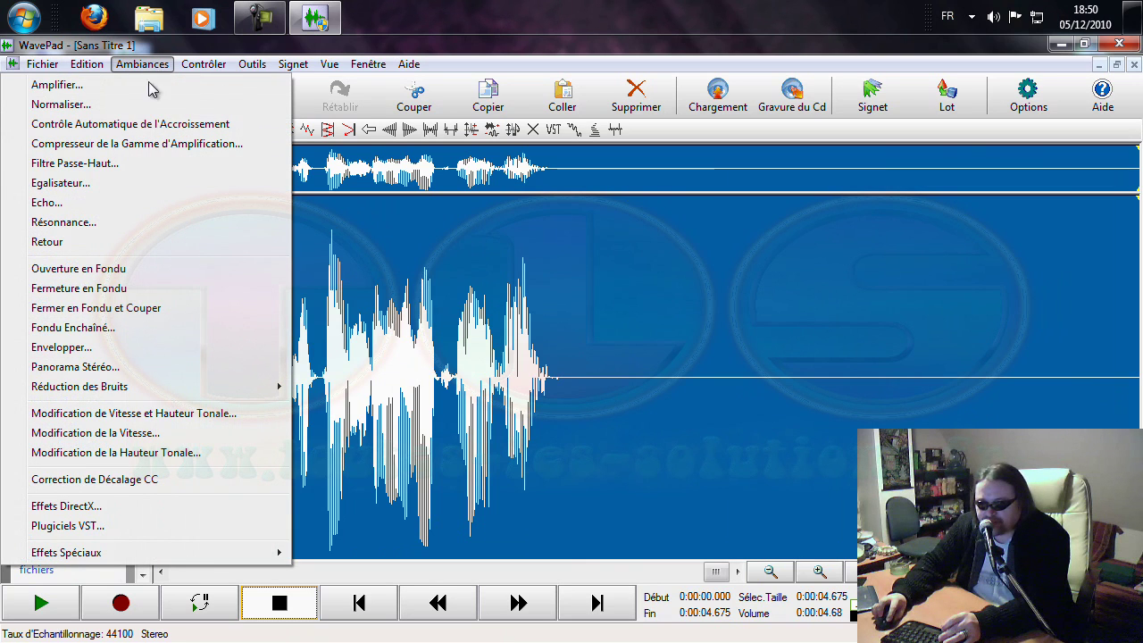
click(121, 203)
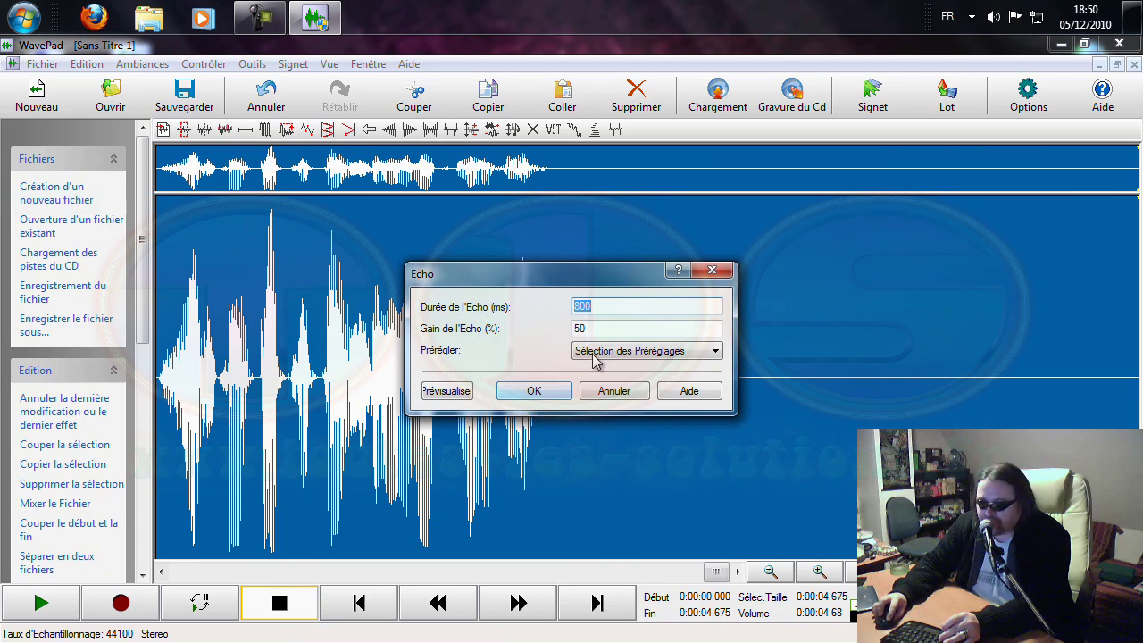
click(534, 393)
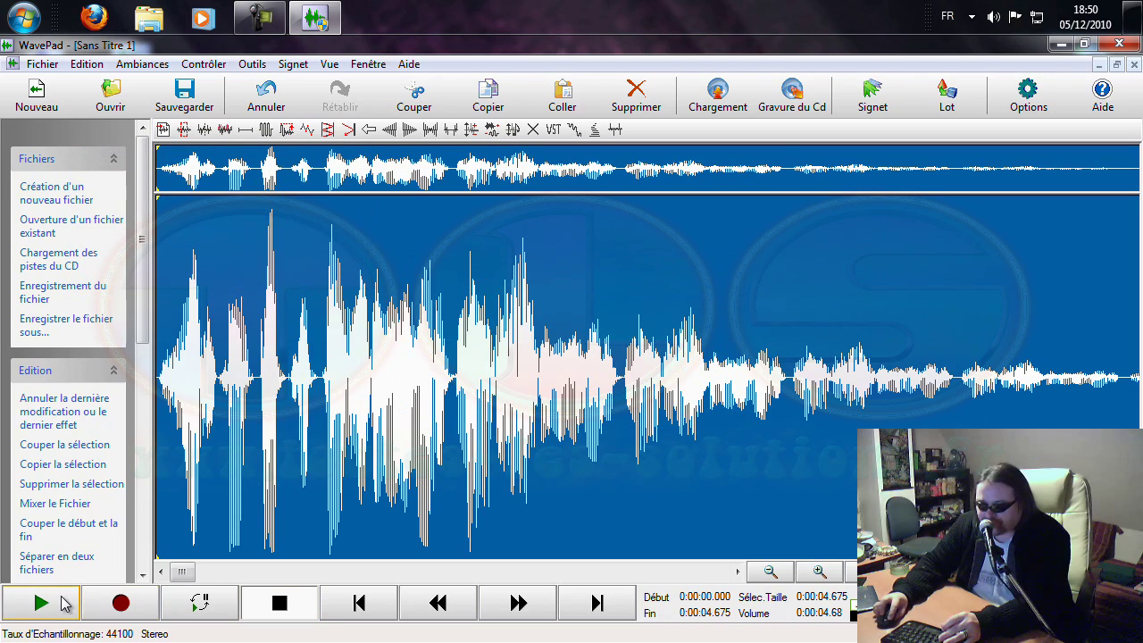
click(75, 605)
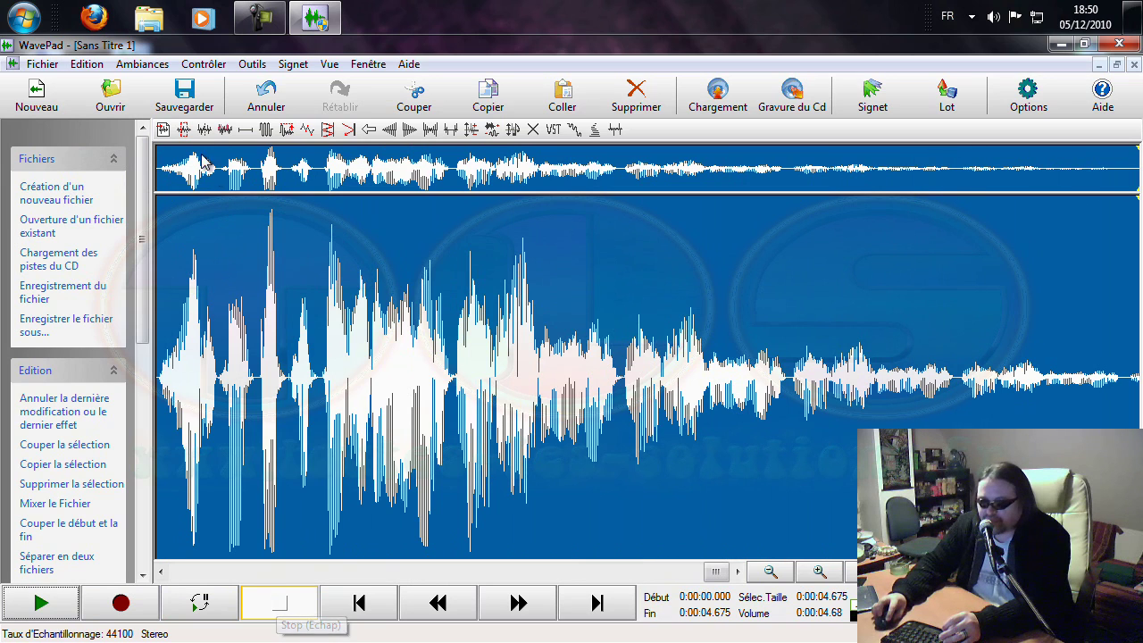
click(86, 63)
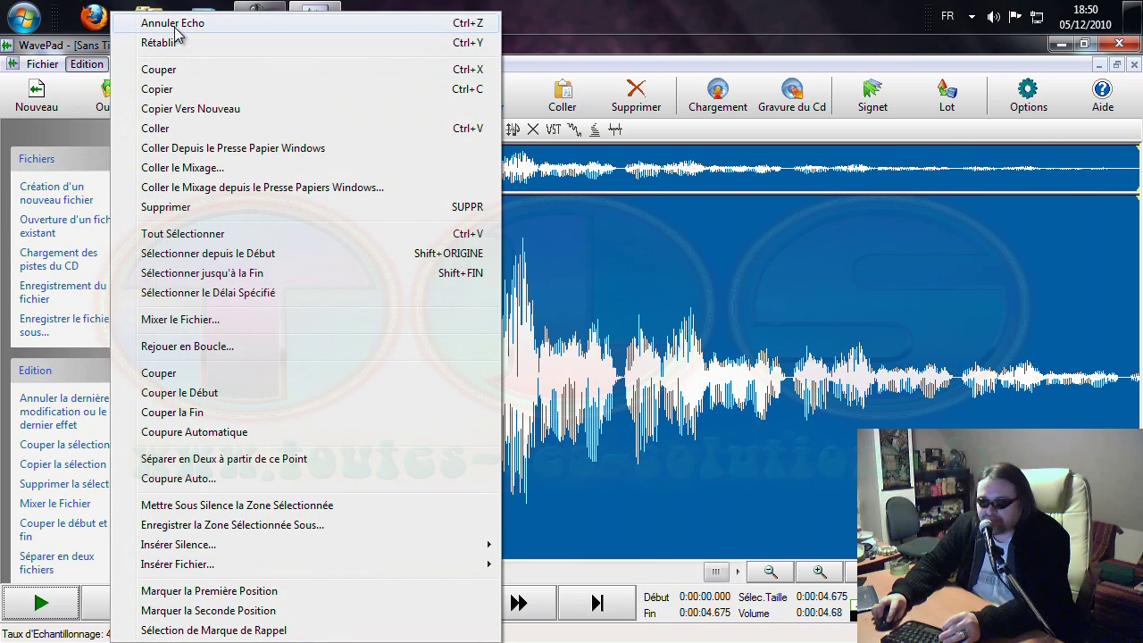
click(179, 24)
Try the telephone effect on the spoken part, from 0 to about 1.934 s, play it, and undo the effect
drag(565, 393, 162, 384)
click(143, 64)
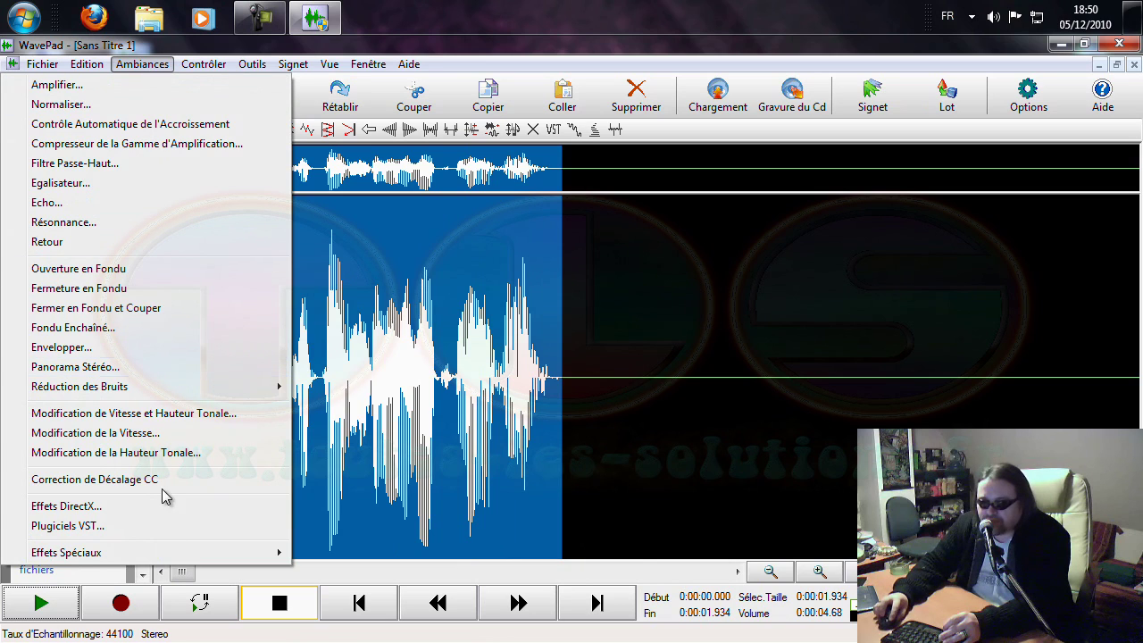
mouse_move(165, 555)
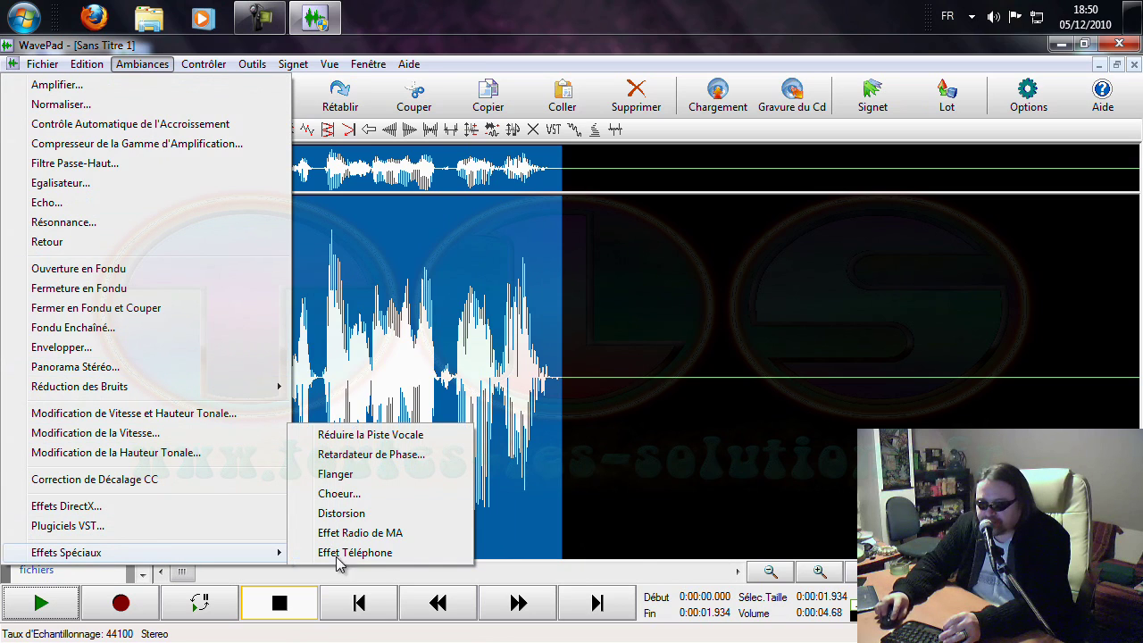
click(384, 552)
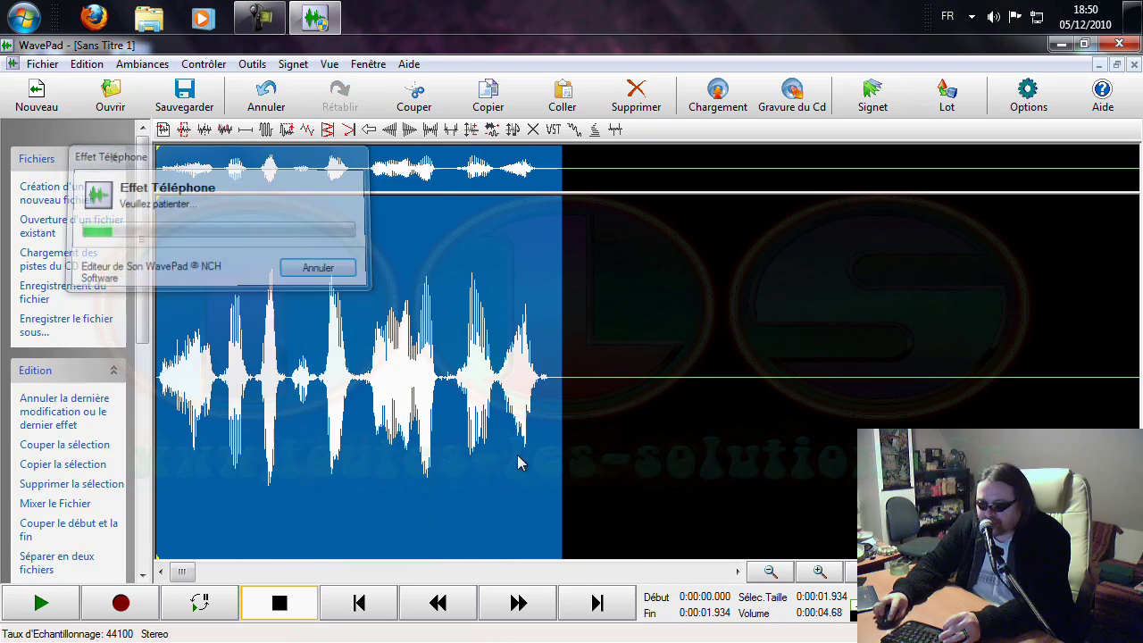
click(42, 608)
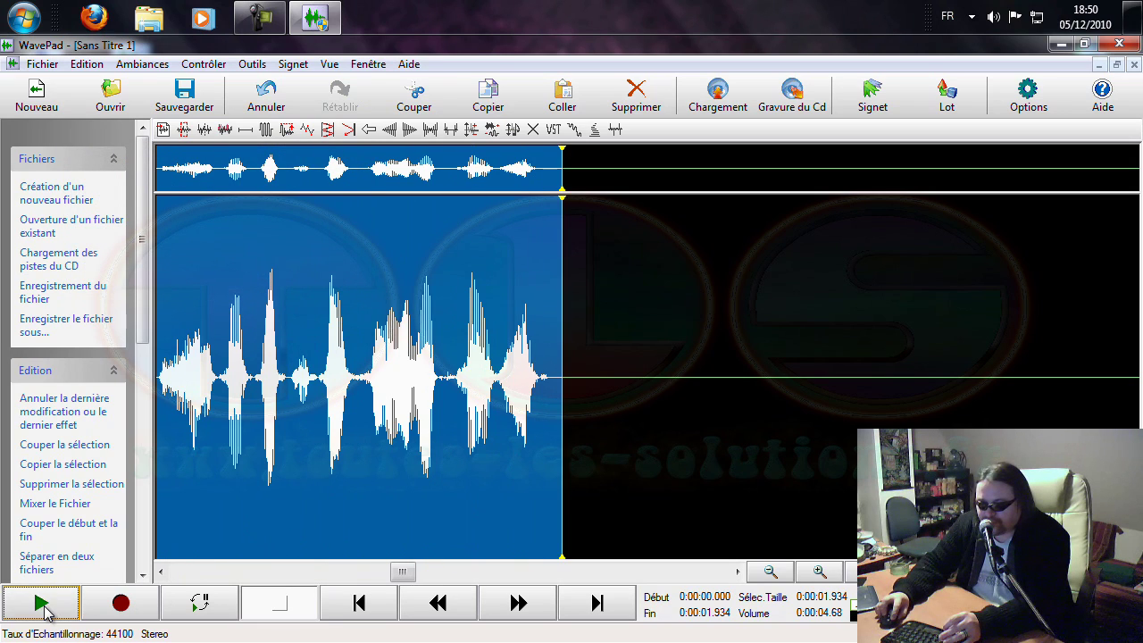
click(42, 607)
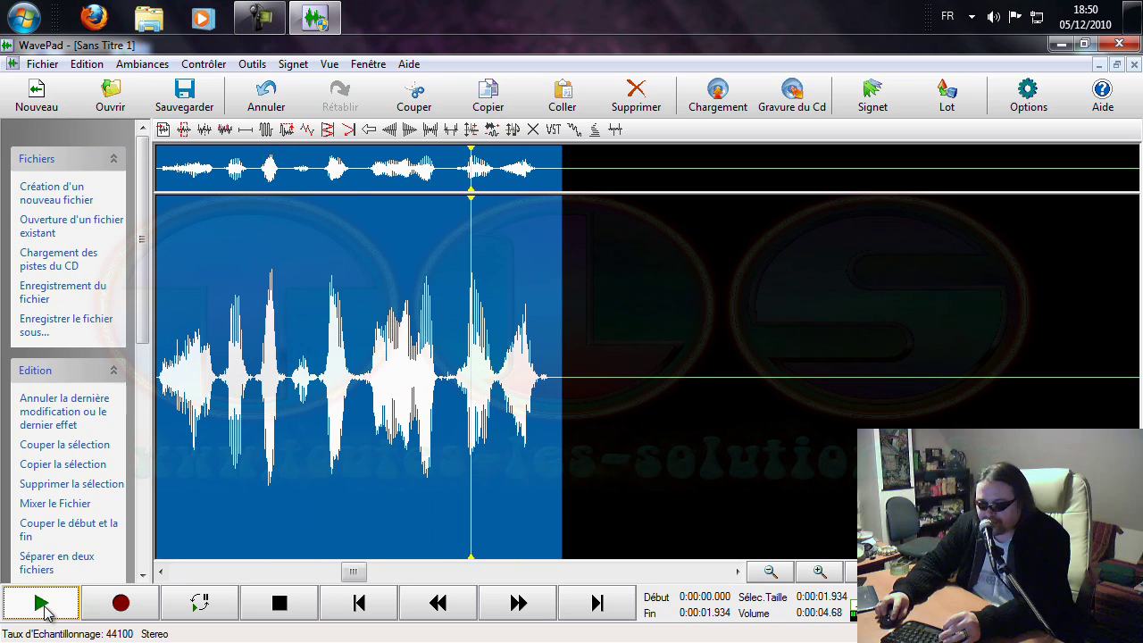
click(88, 64)
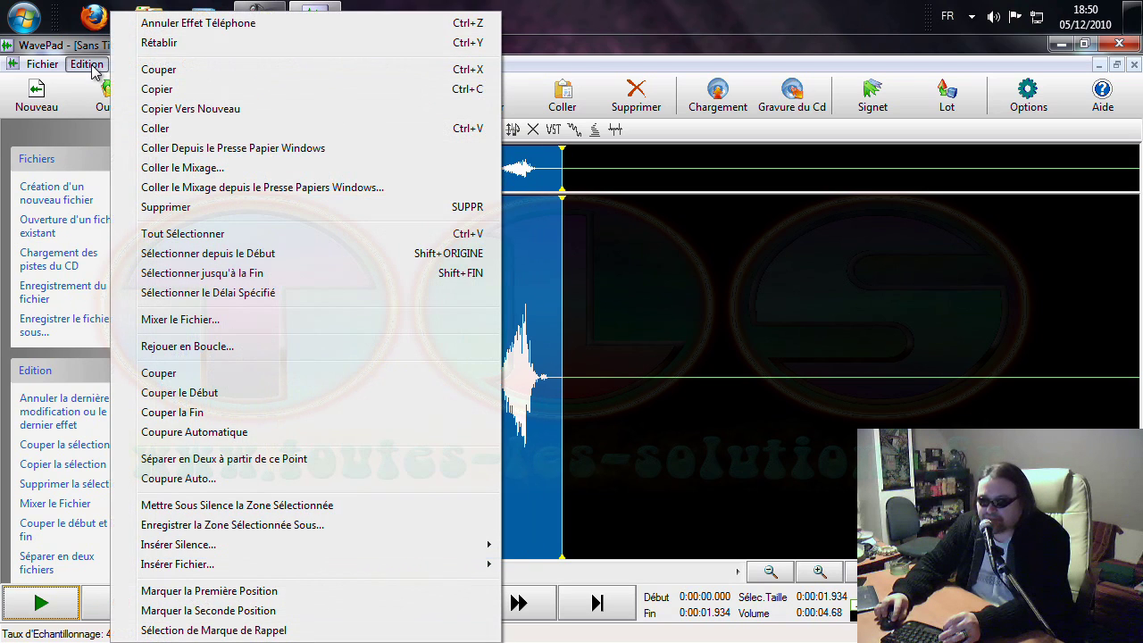
click(178, 23)
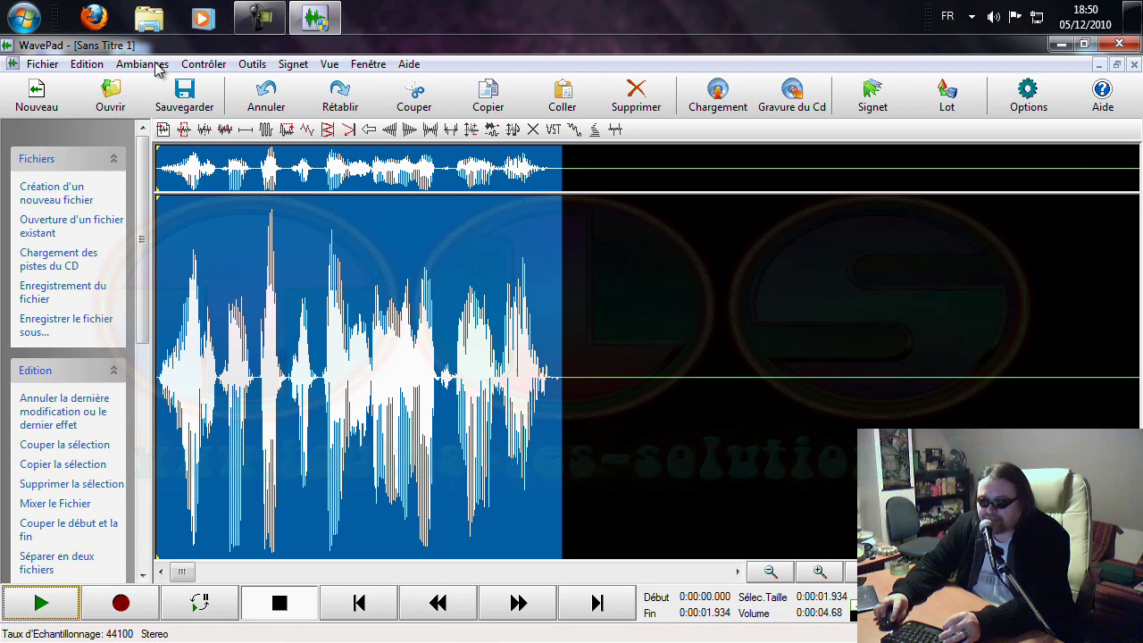
Review the available DirectX plug-ins for the selected speech and leave the dialog without applying one
click(143, 64)
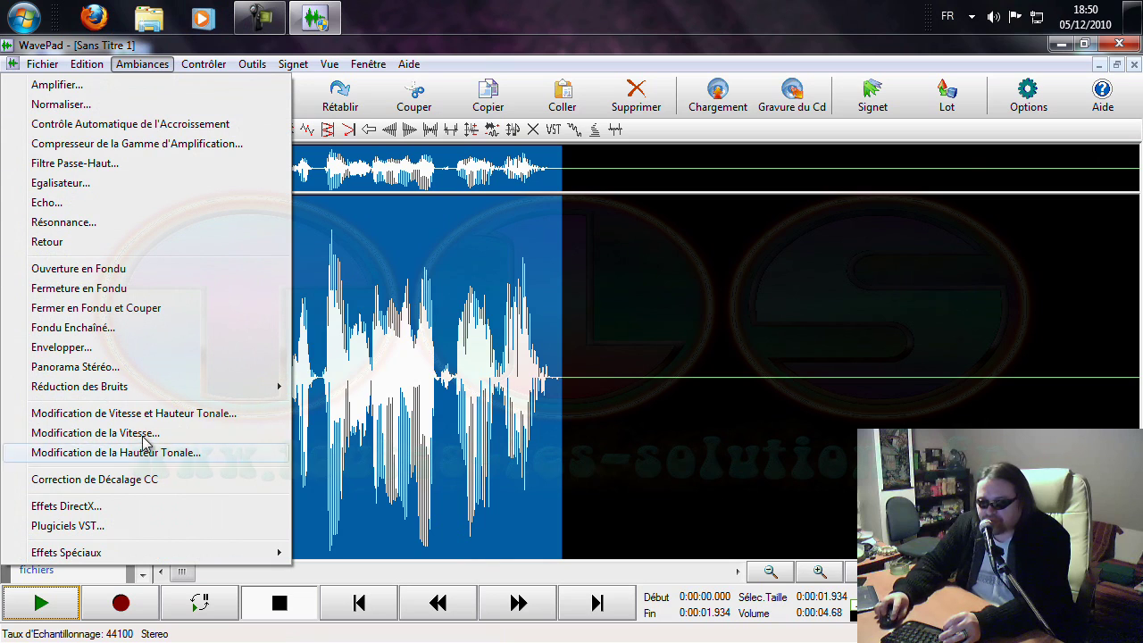
click(114, 507)
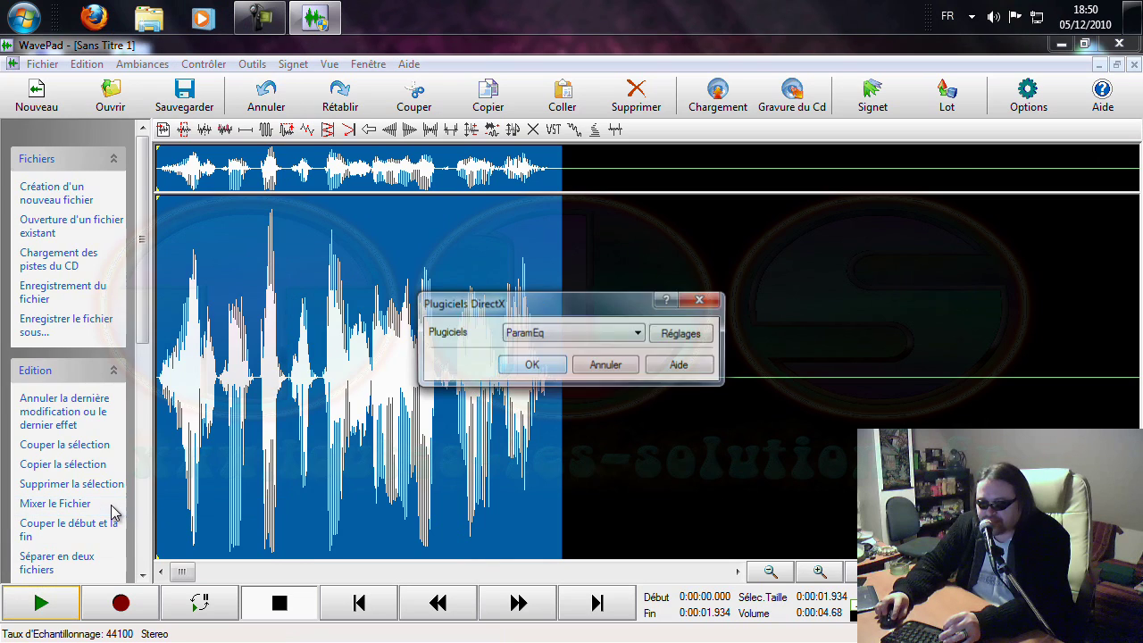
click(641, 335)
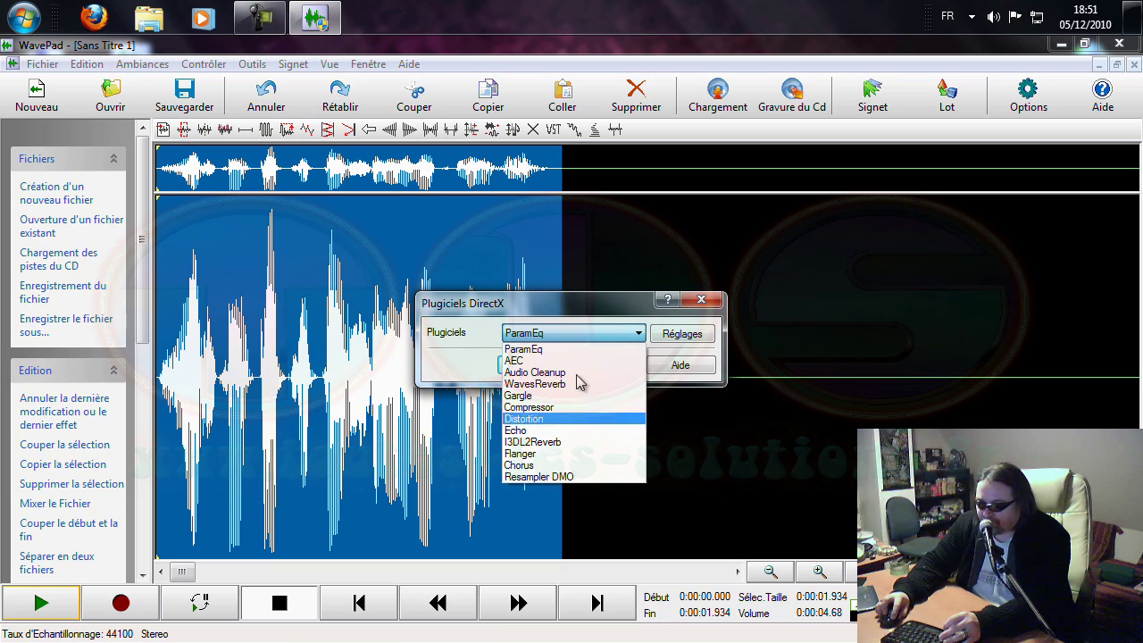
click(605, 301)
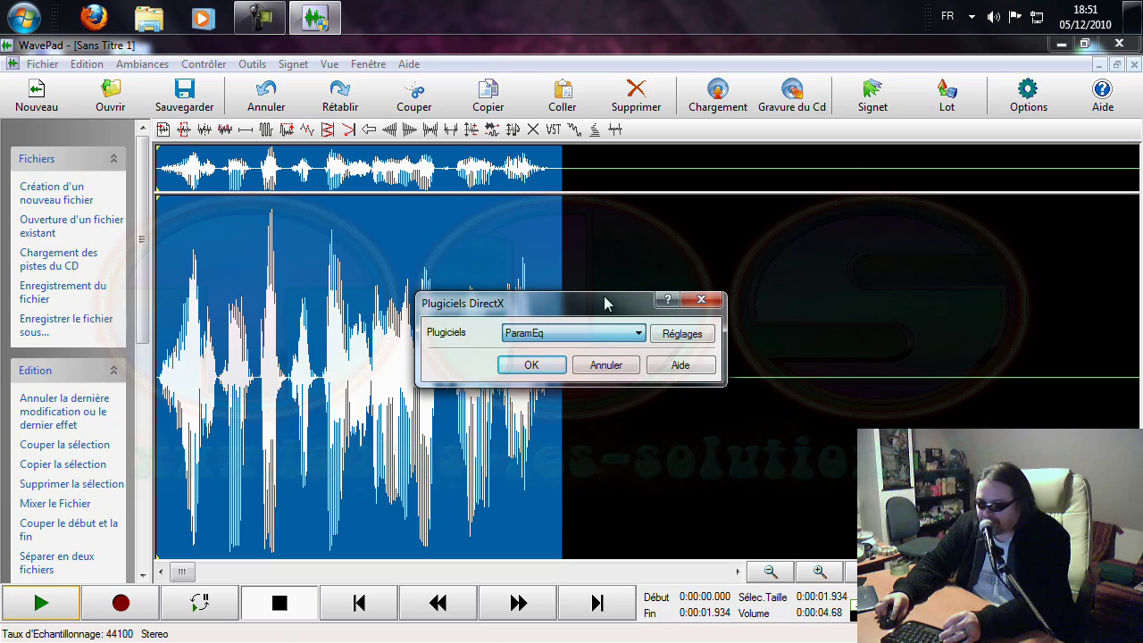
click(606, 365)
Look through the playback control and tool commands, open the batch converter, and move its window clear of the corner
click(145, 65)
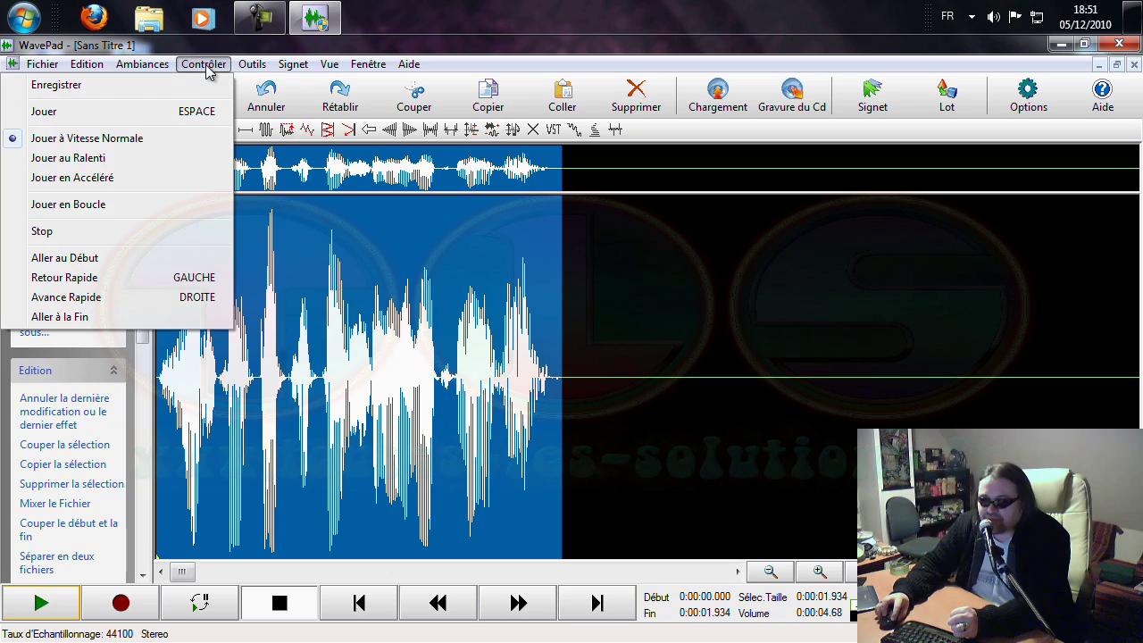
mouse_move(257, 68)
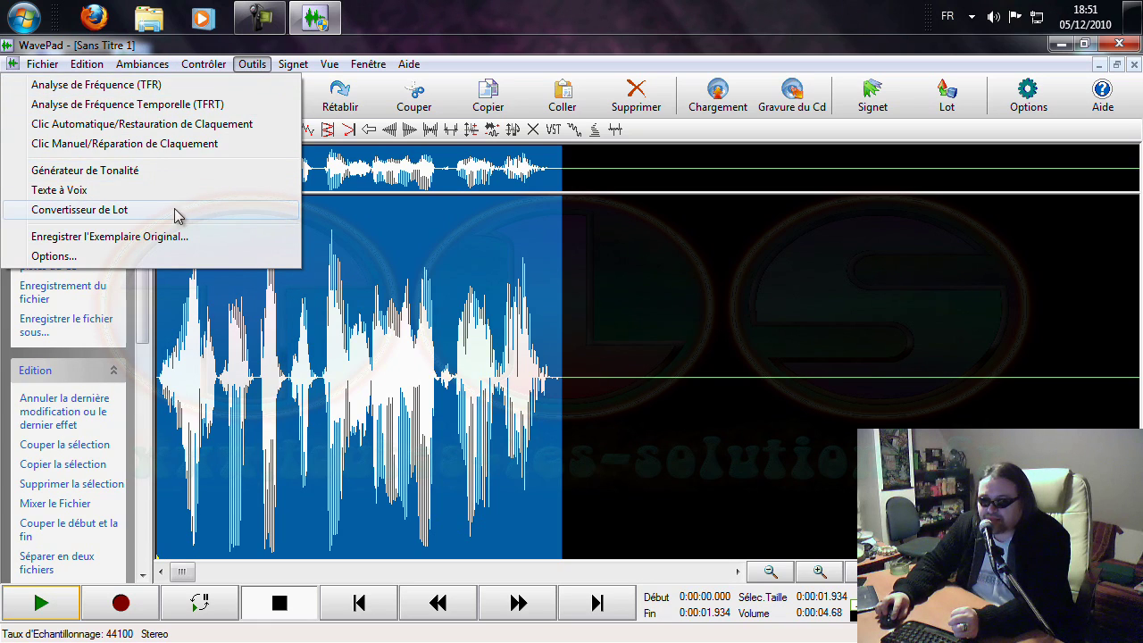
click(114, 217)
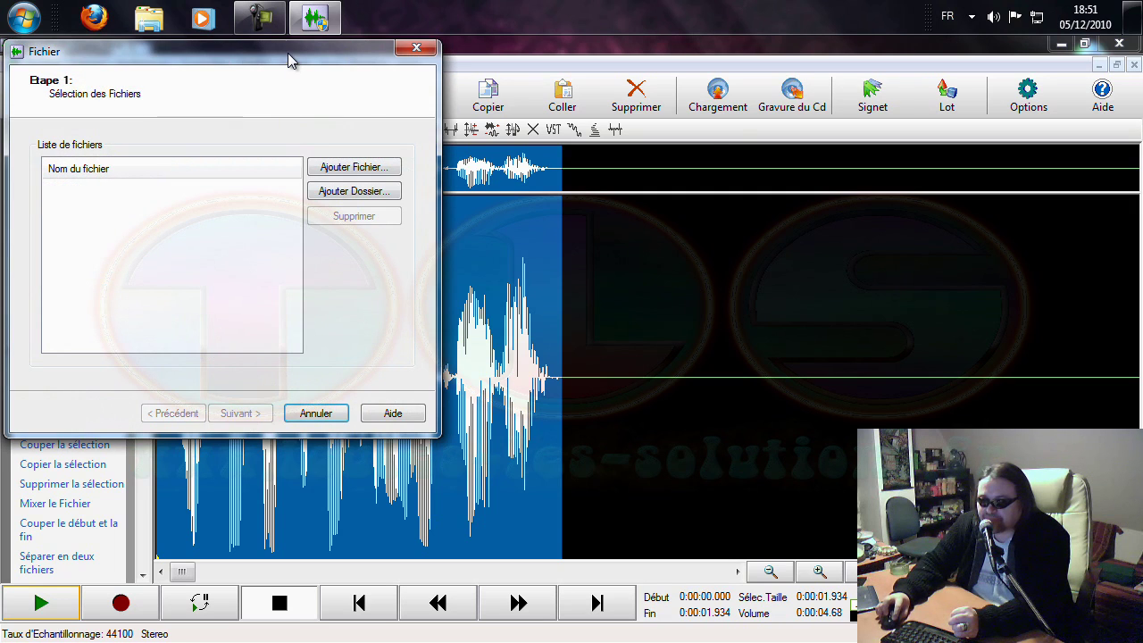
drag(293, 55, 649, 132)
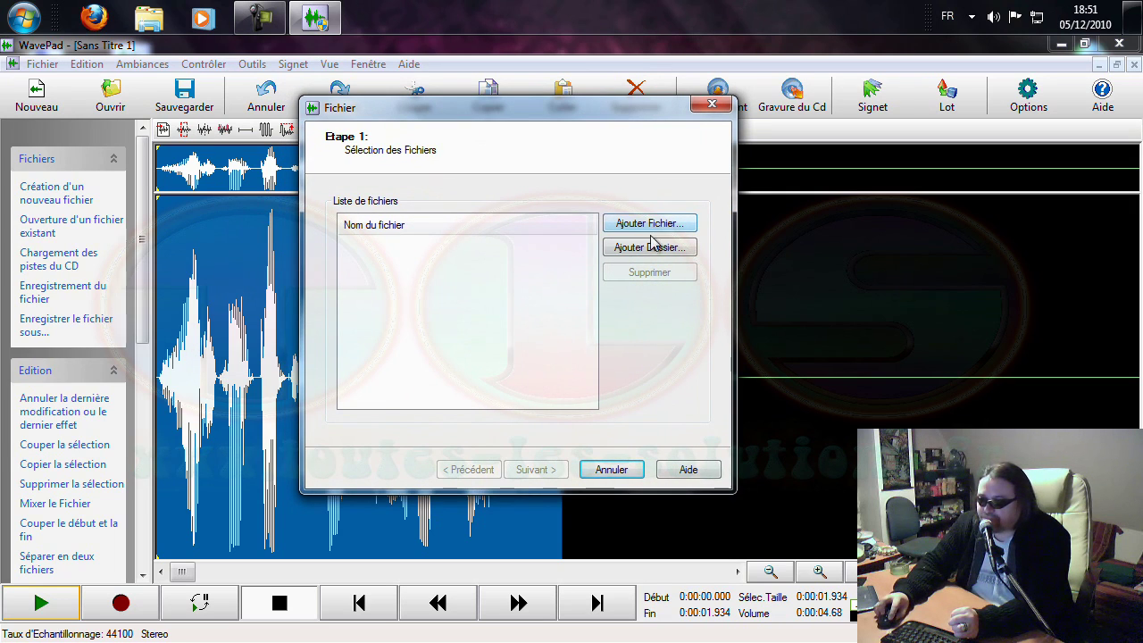
Add the folder D:\Musiques\Nickel\Flac\Blind Dead & Dumb to the batch file list and continue to the command selection
click(655, 254)
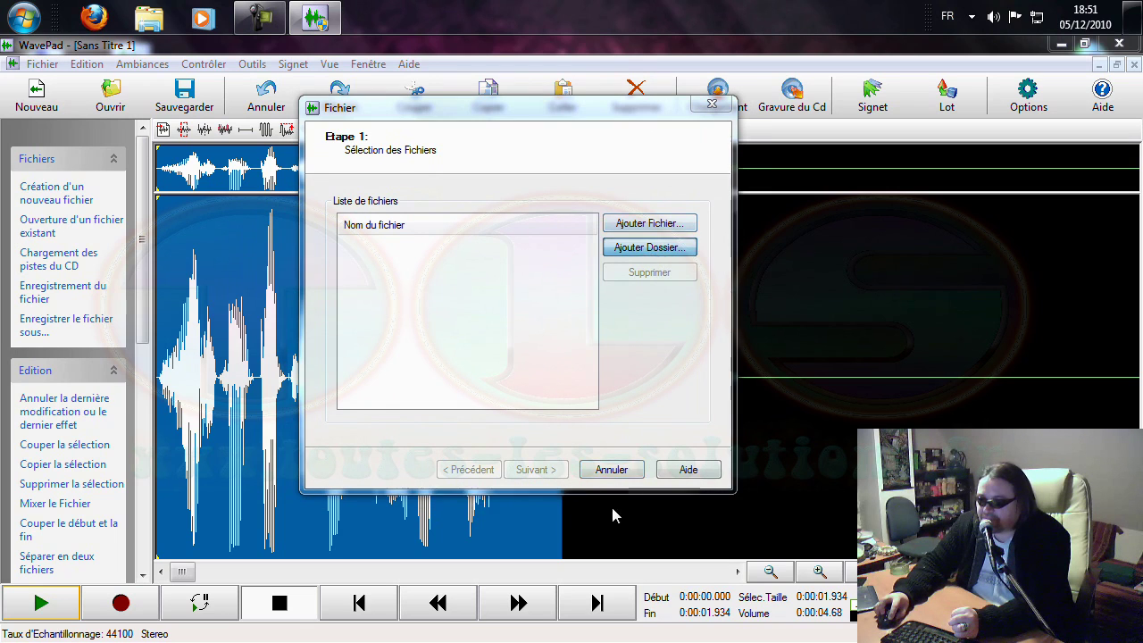
click(439, 351)
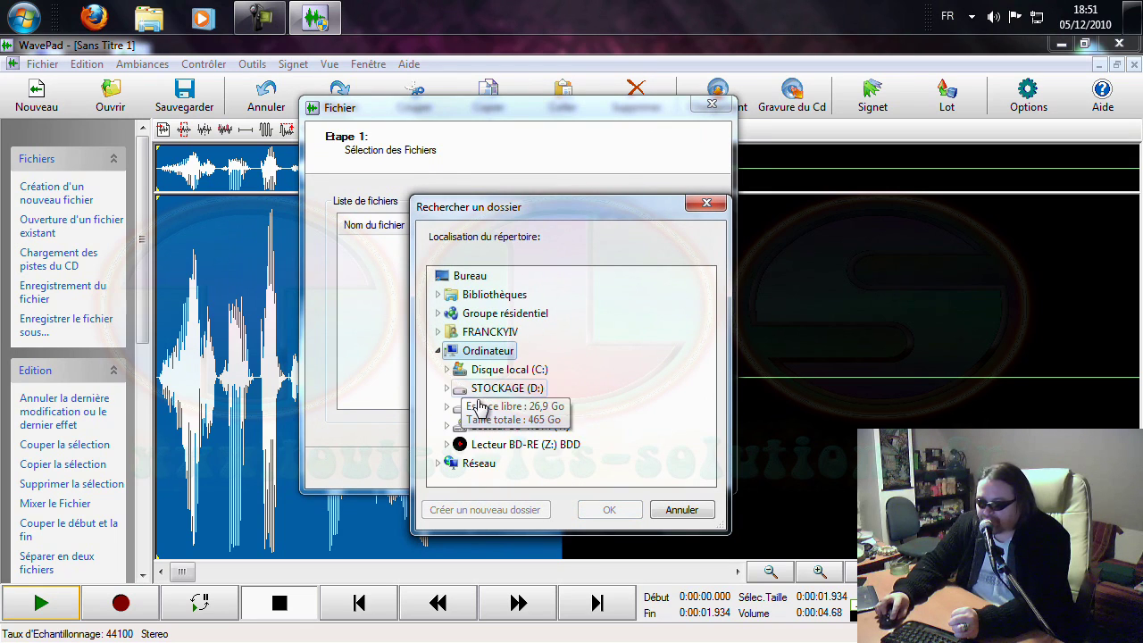
click(450, 387)
scroll(536, 407, down, 2)
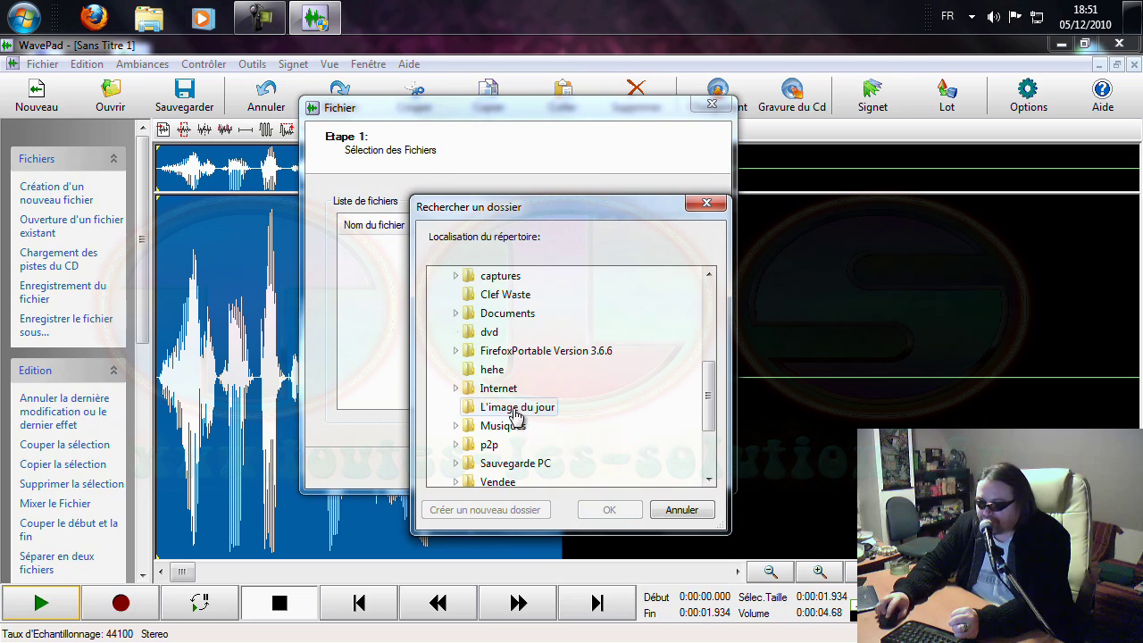
scroll(487, 409, down, 2)
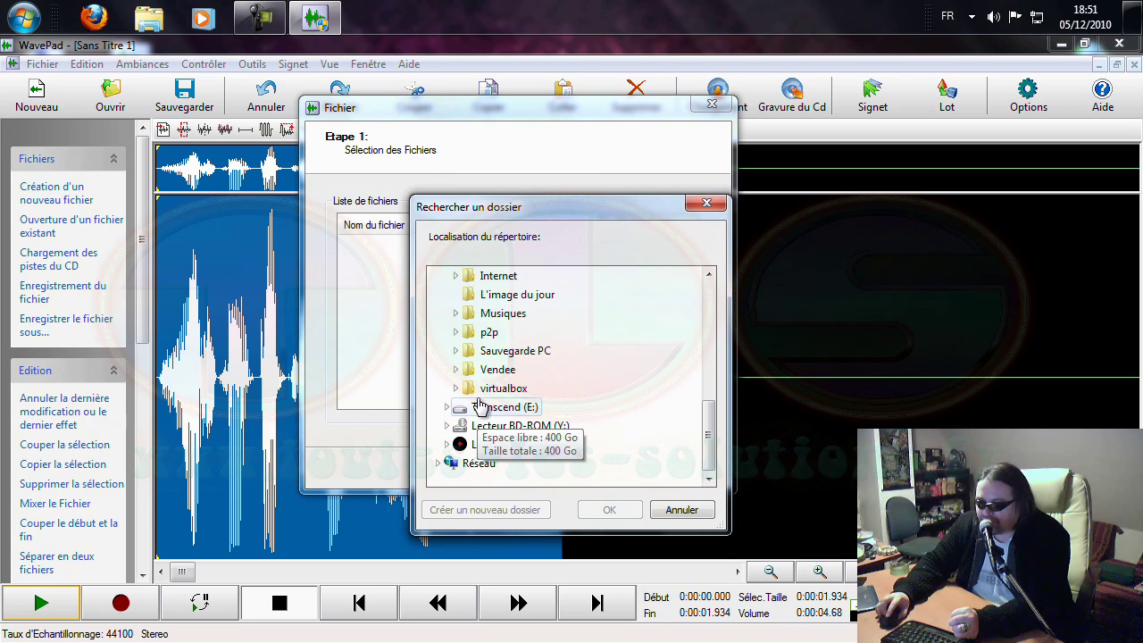
click(456, 314)
click(466, 351)
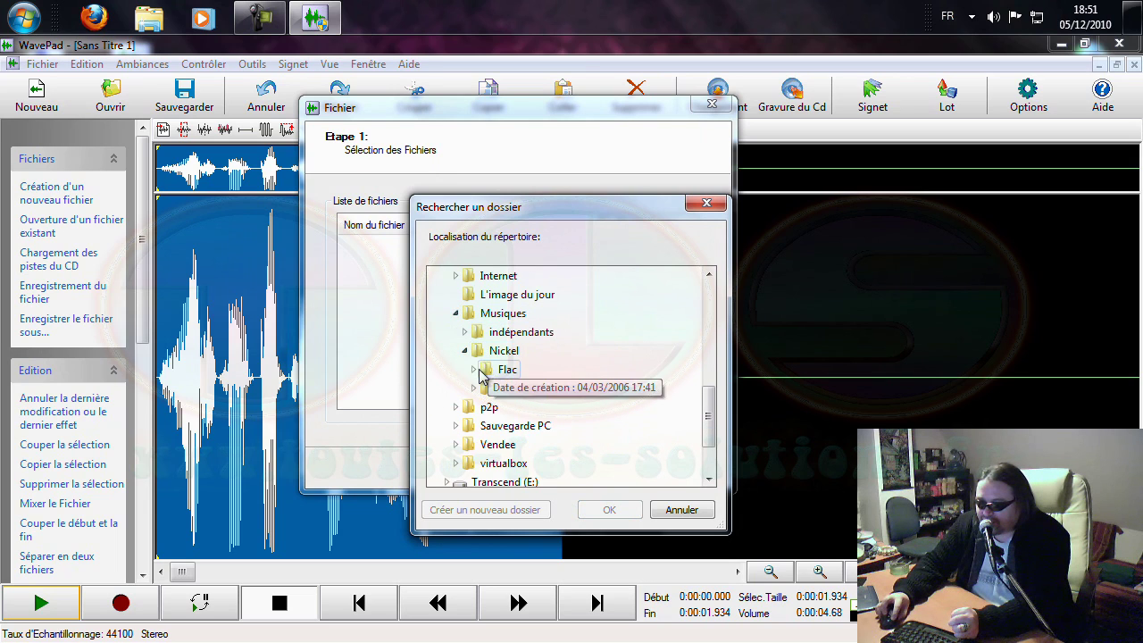
double_click(489, 369)
scroll(598, 433, down, 1)
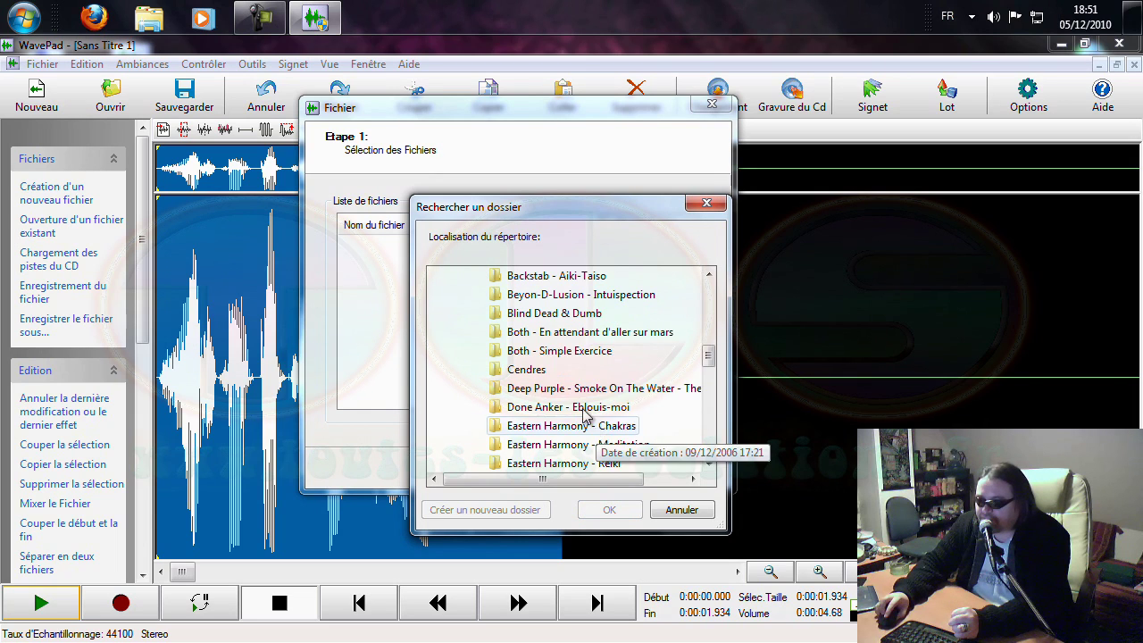
click(550, 313)
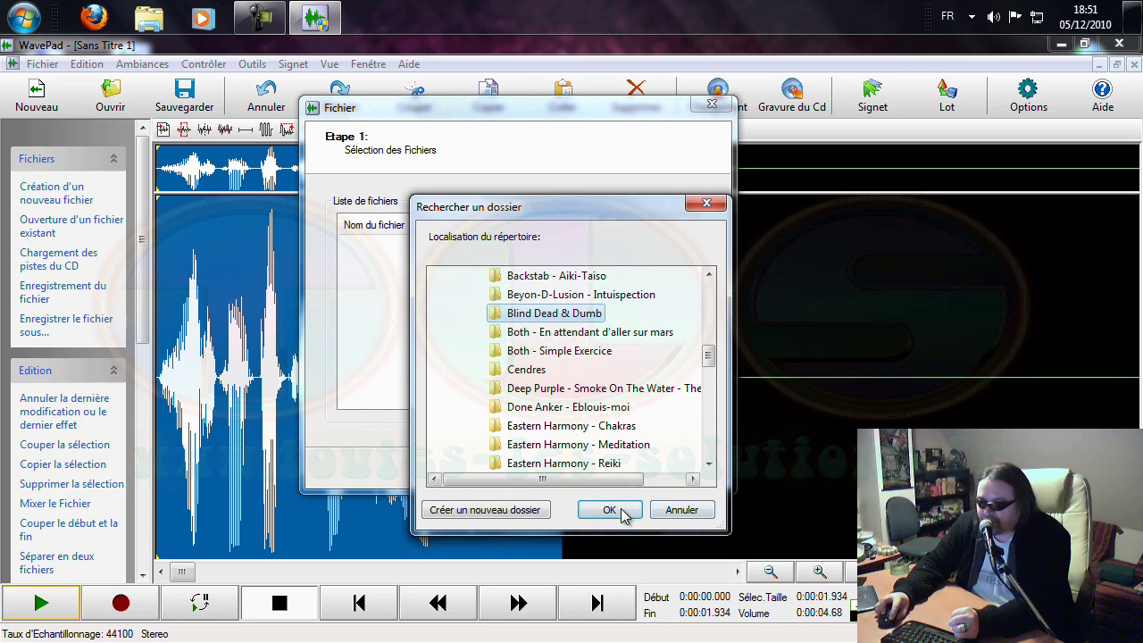
click(611, 510)
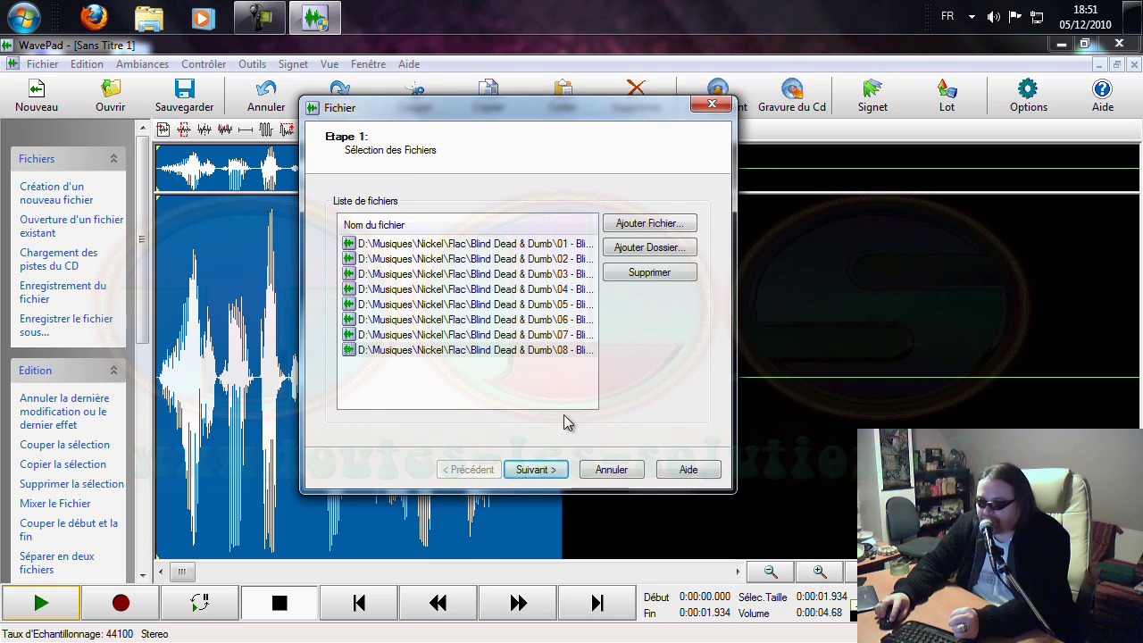
click(536, 470)
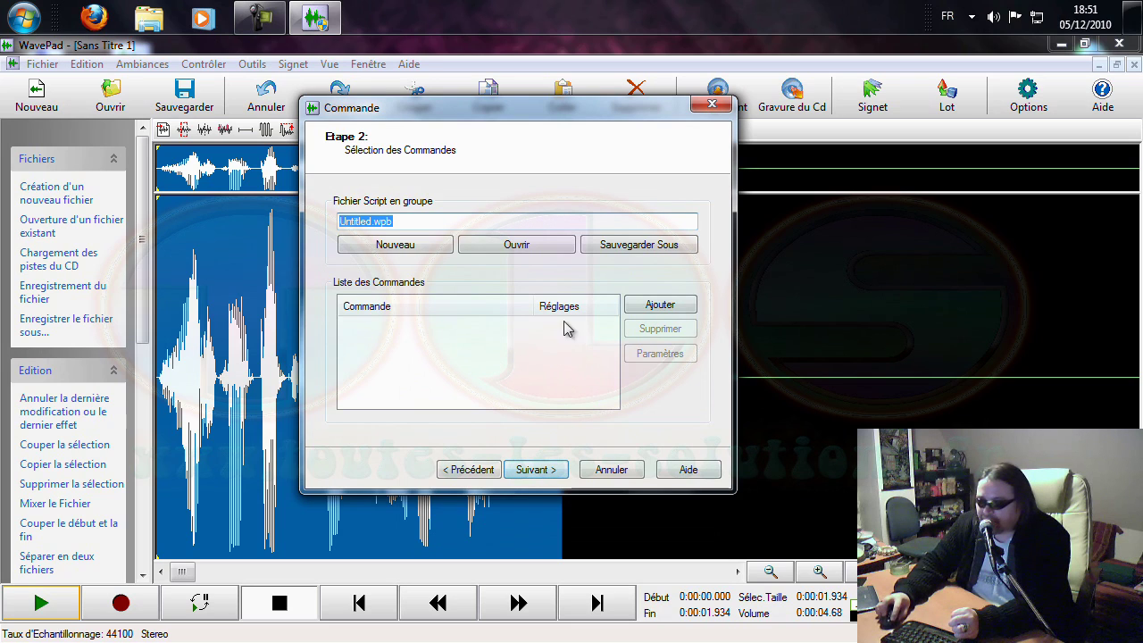
Review the commands that can be added to the batch script, and cancel the batch conversion without adding any
click(659, 307)
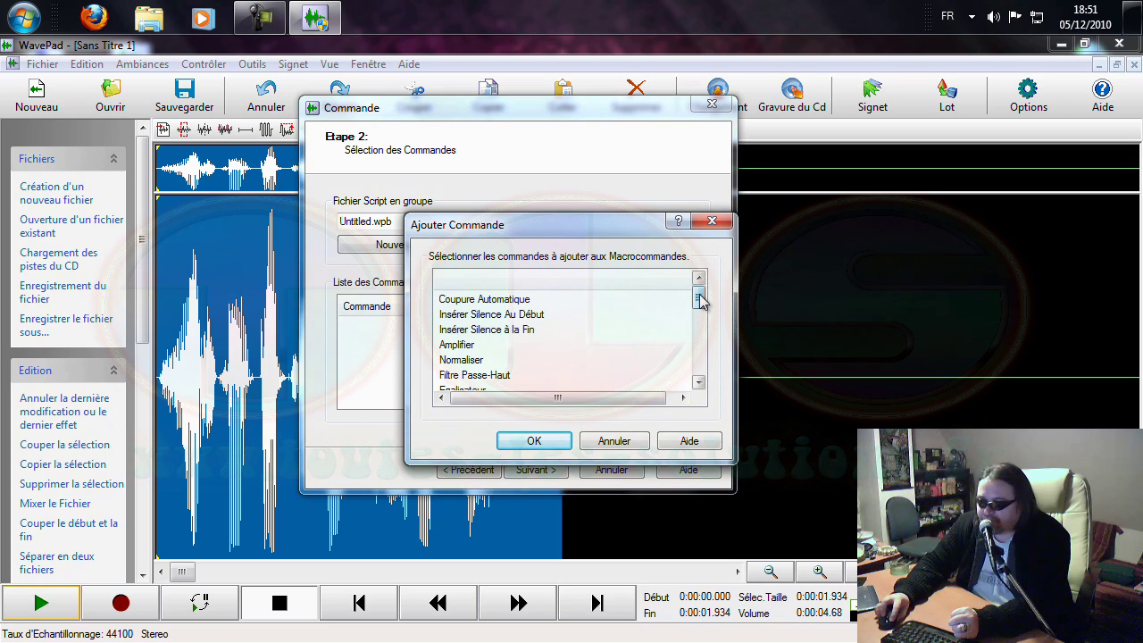
drag(700, 302, 702, 308)
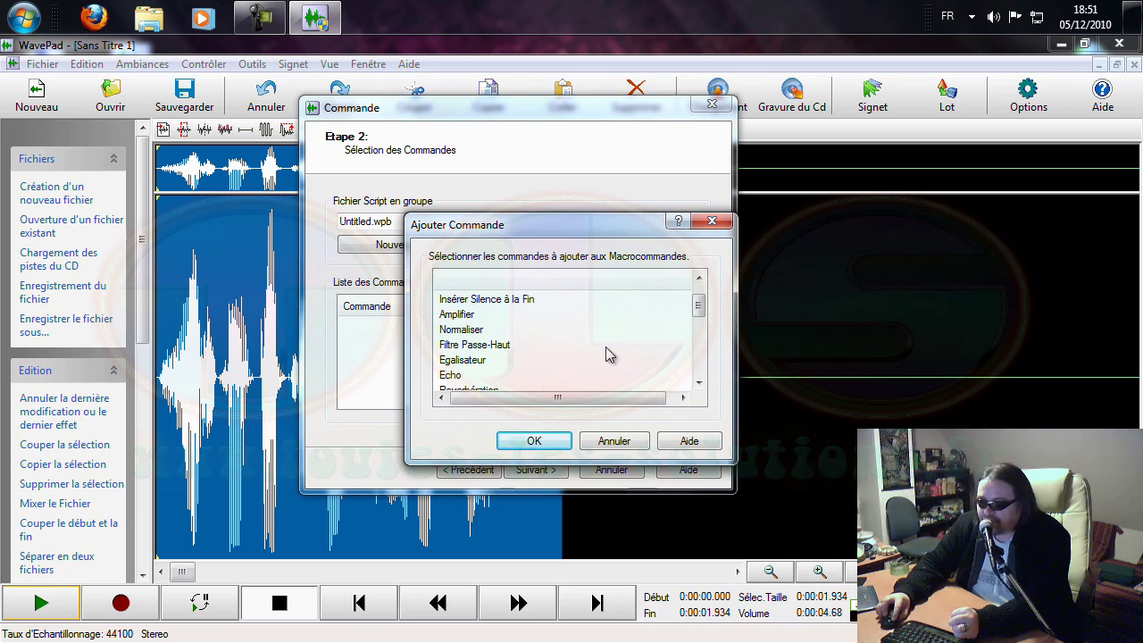
drag(700, 307, 717, 374)
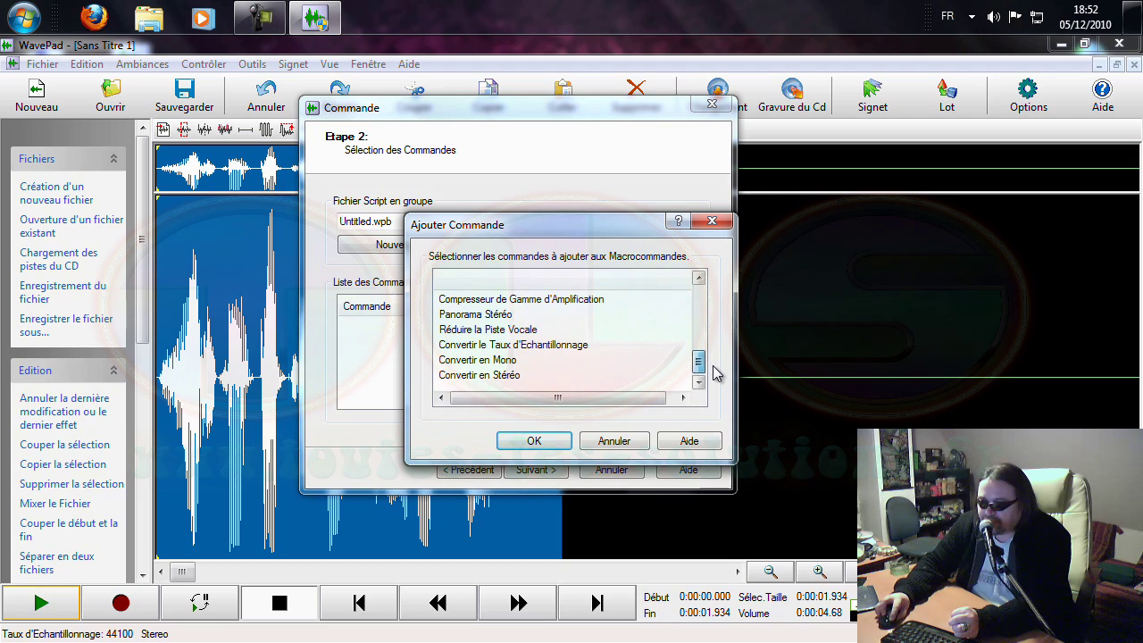
click(613, 442)
click(609, 471)
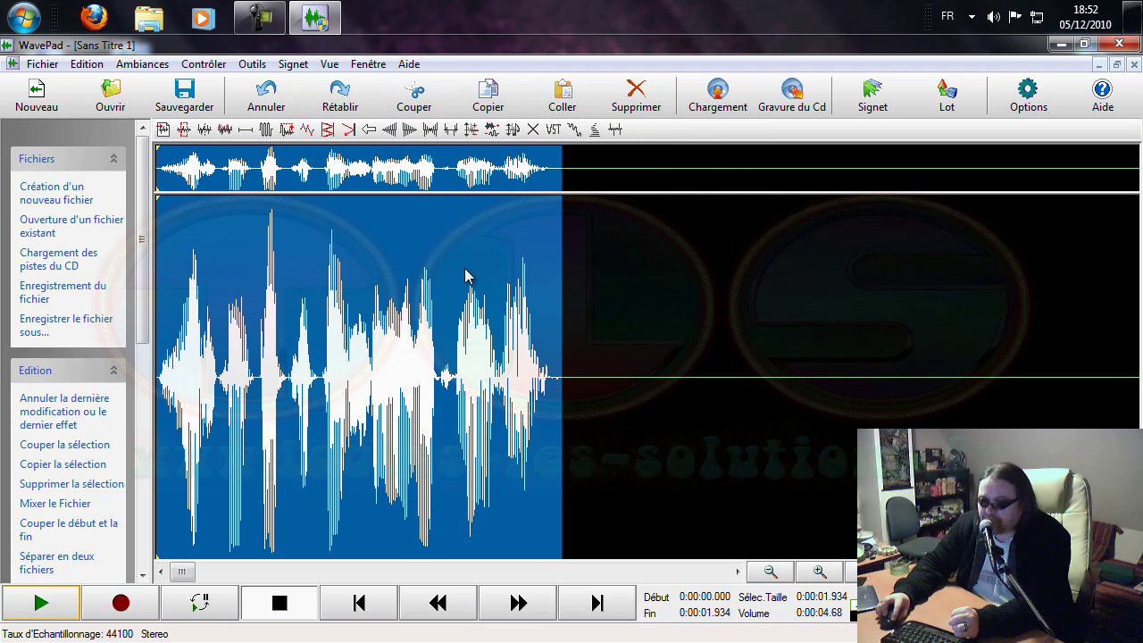
Close the recorded voice file without saving its changes
click(43, 67)
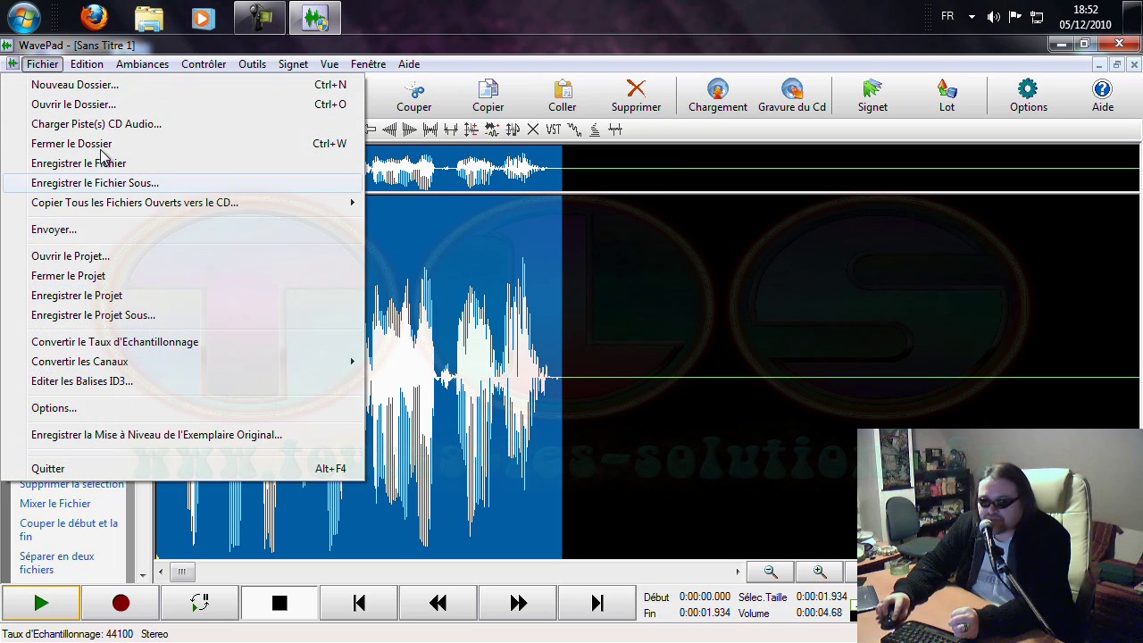
click(100, 145)
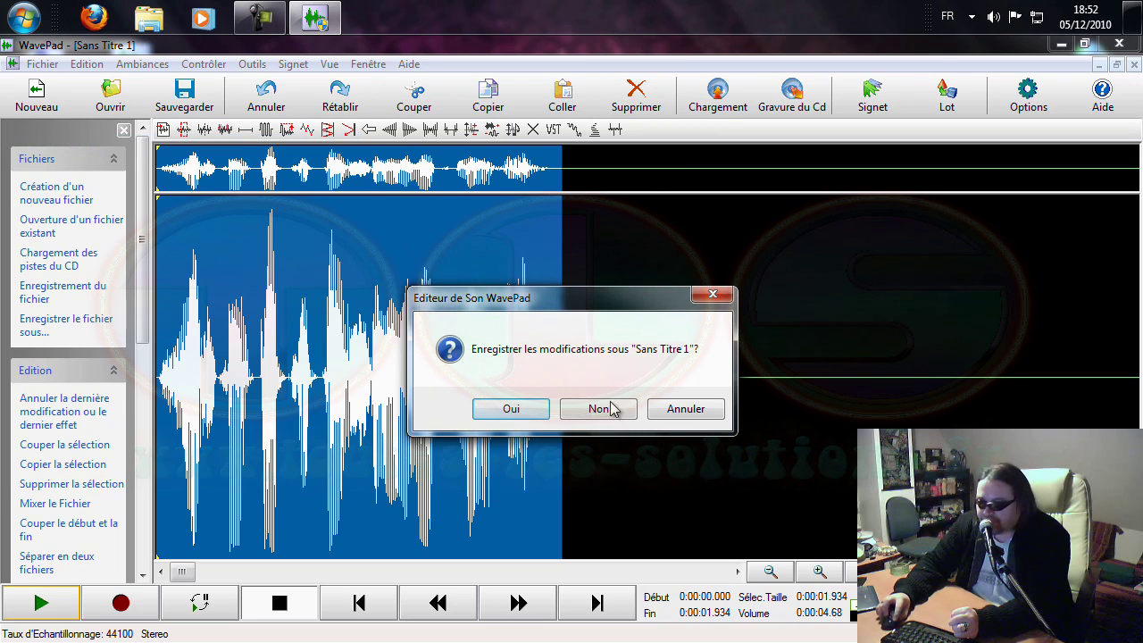
click(611, 411)
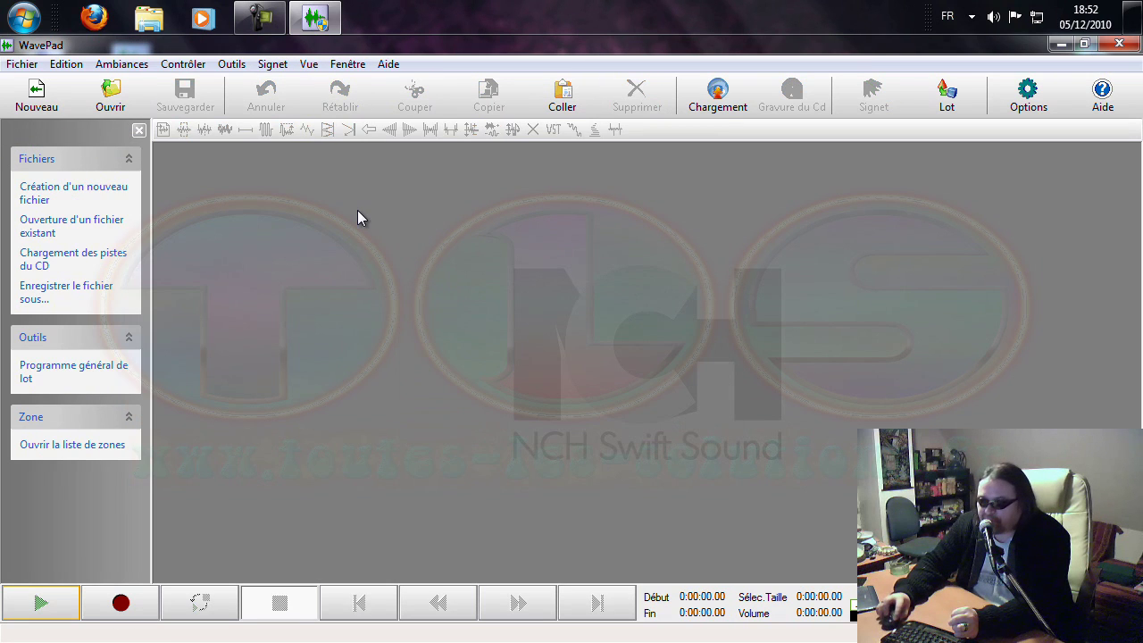
Create a new empty 44100 Hz stereo file and maximize its window
click(37, 98)
click(520, 392)
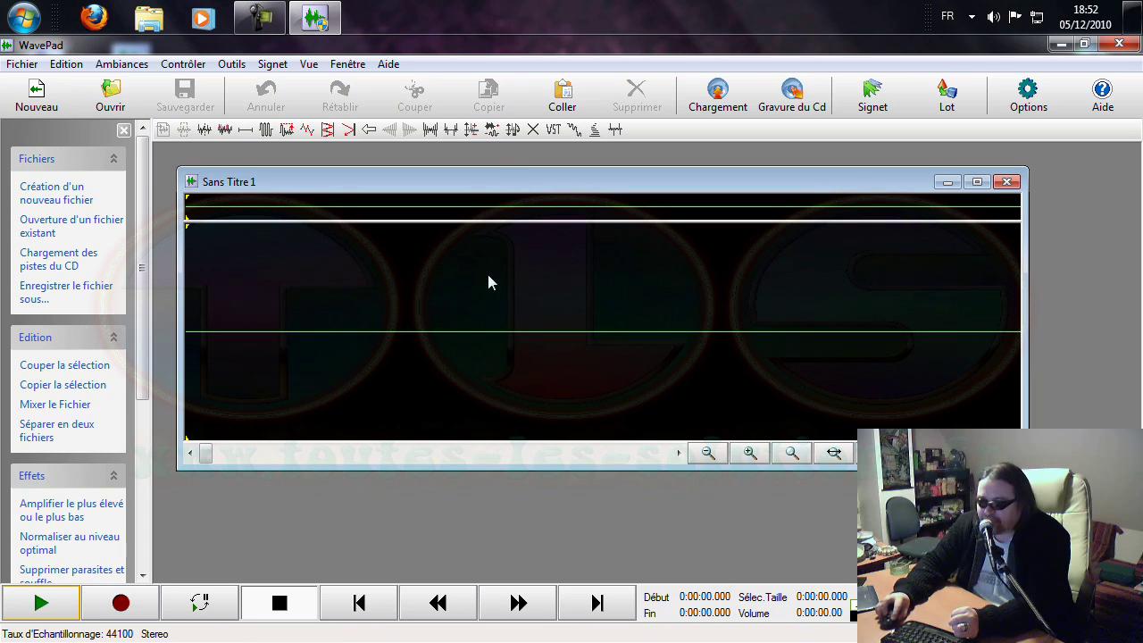
double_click(489, 183)
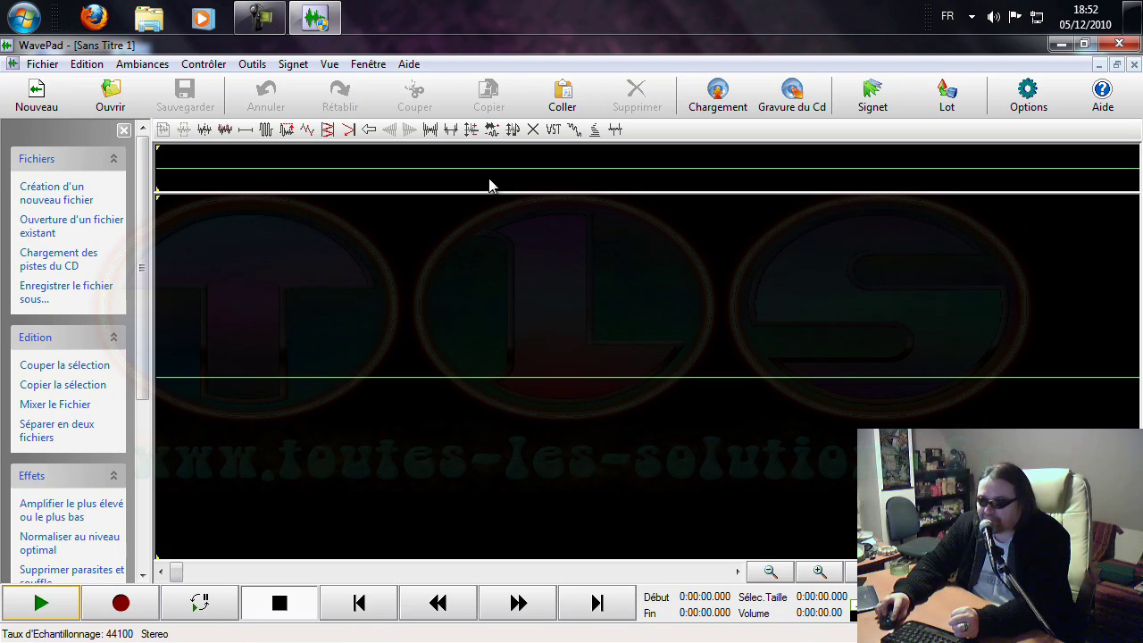
Synthesize the text "Just a little bit test ..." with the Microsoft Anna voice in the empty file and play the generated speech
click(254, 65)
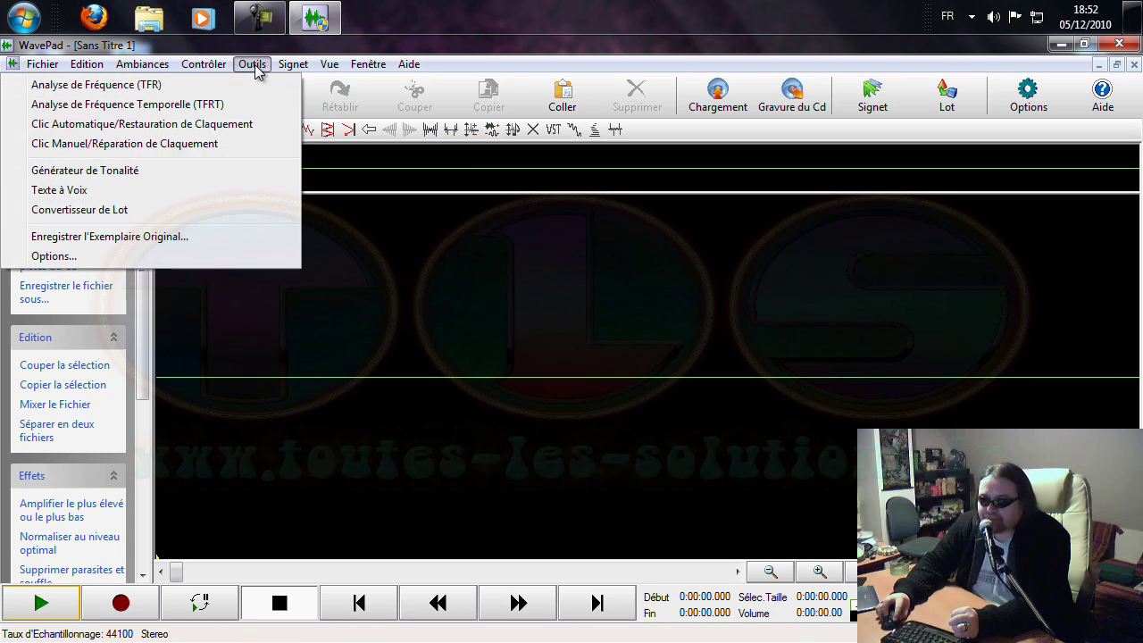
click(204, 191)
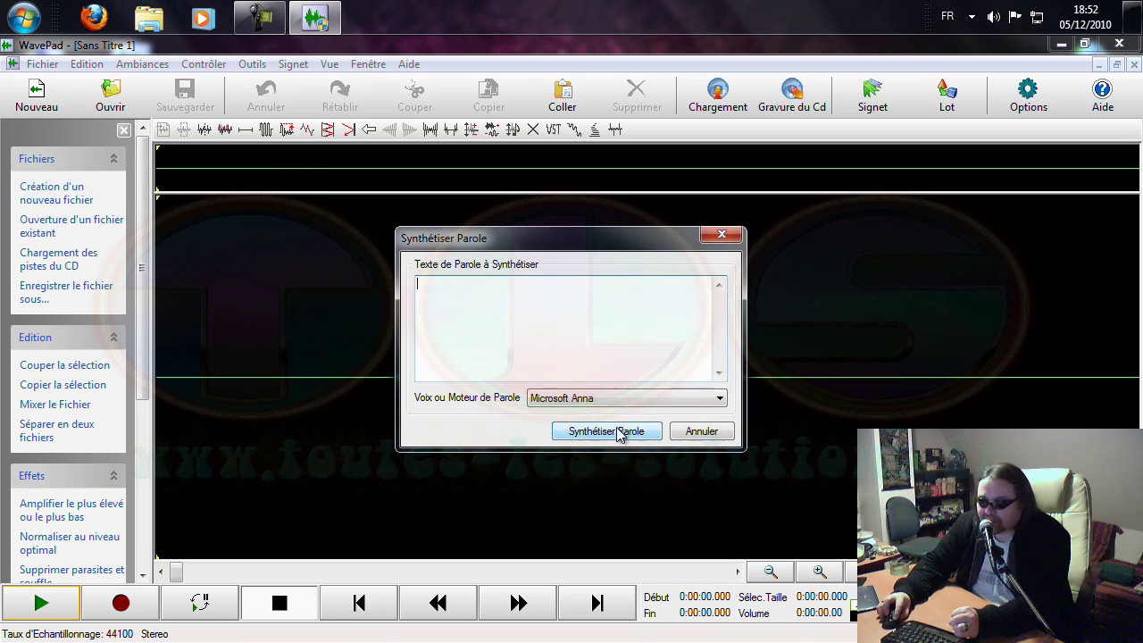
drag(605, 242, 627, 238)
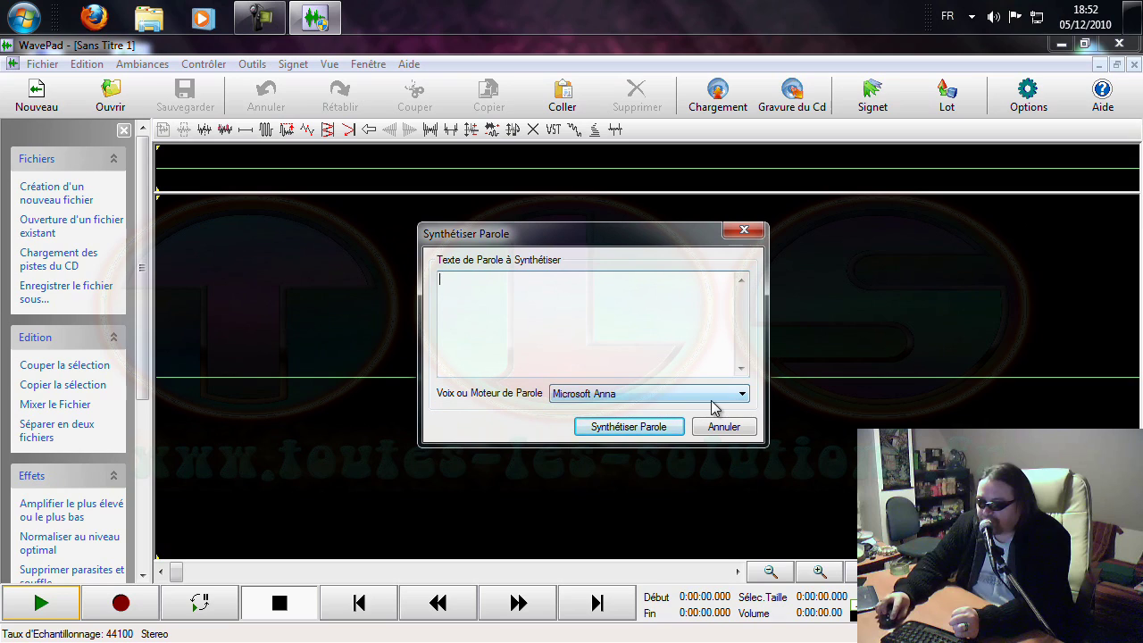
click(576, 311)
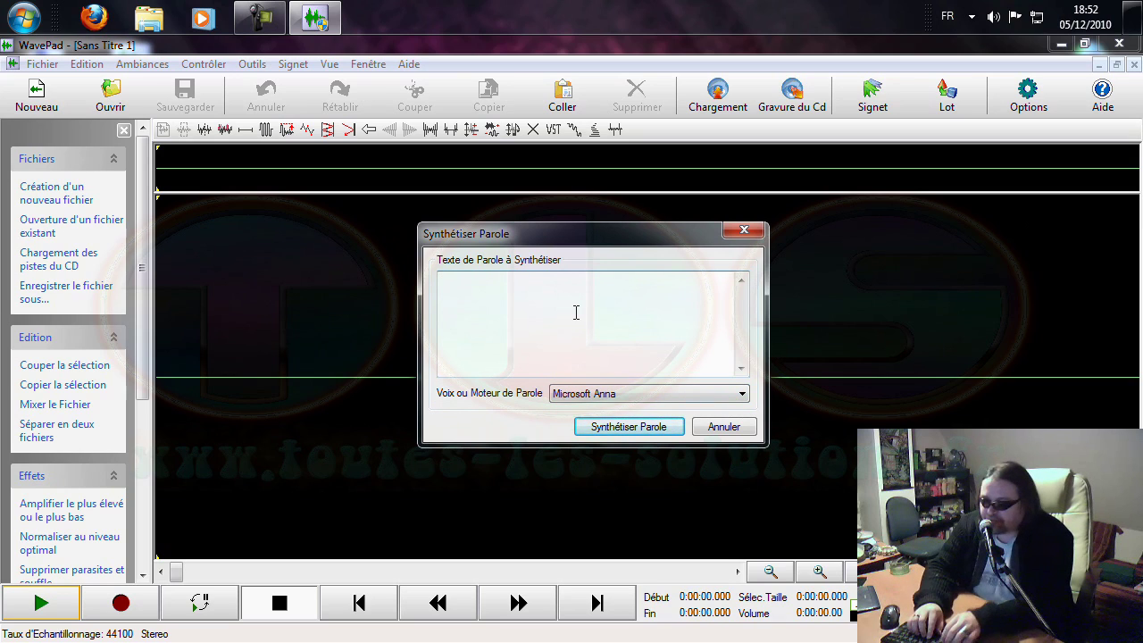
text(Just a li)
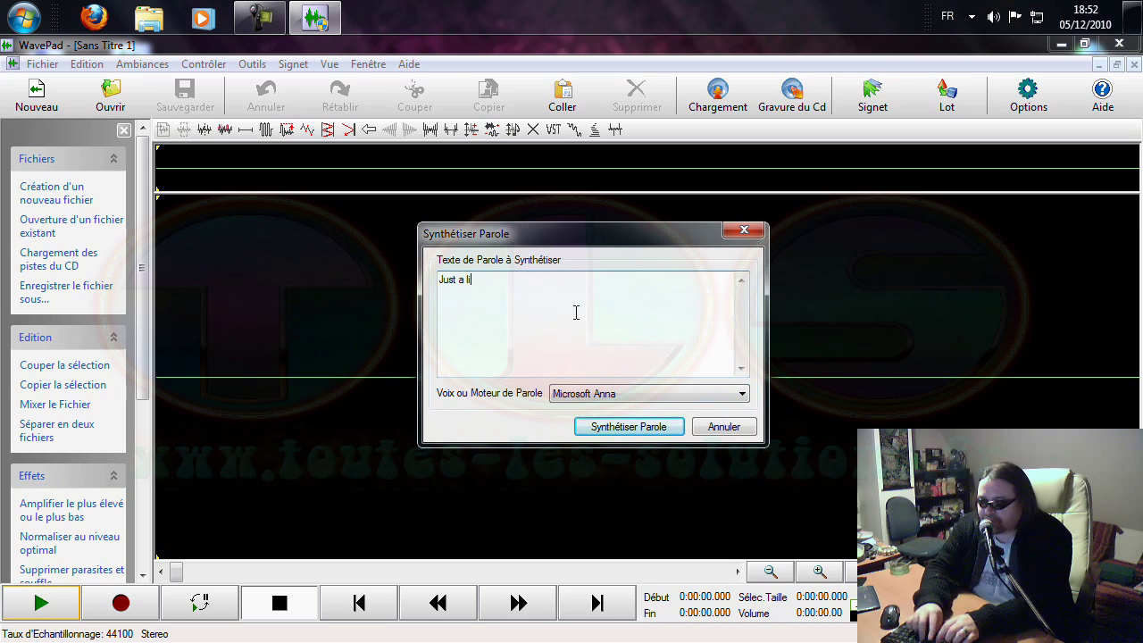
text(ttle bit)
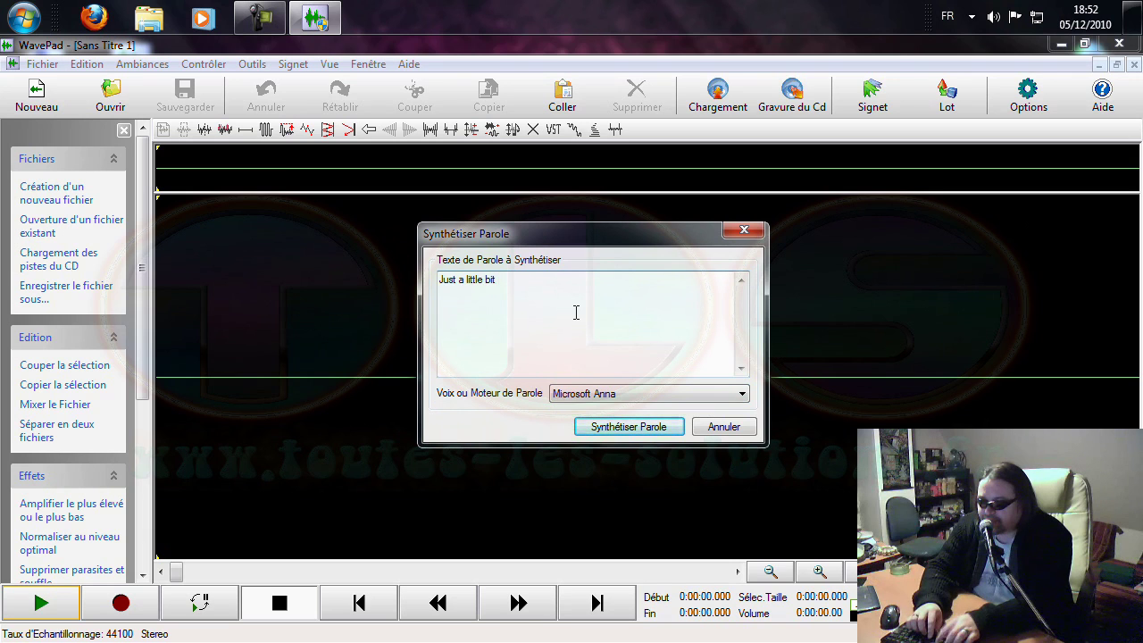
text( test ...)
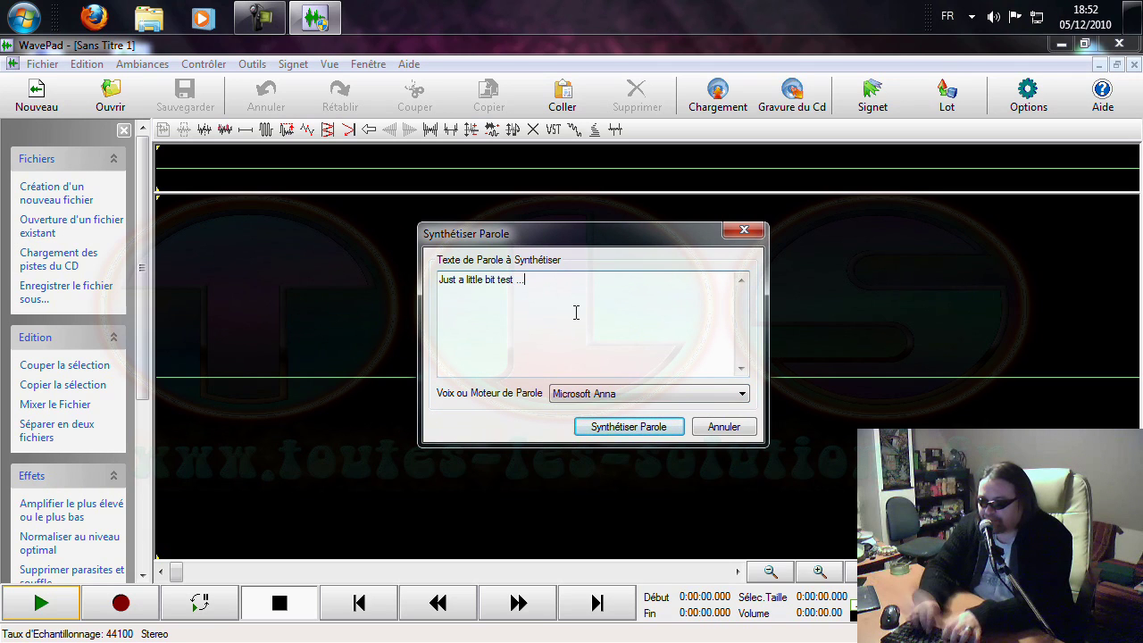
click(627, 427)
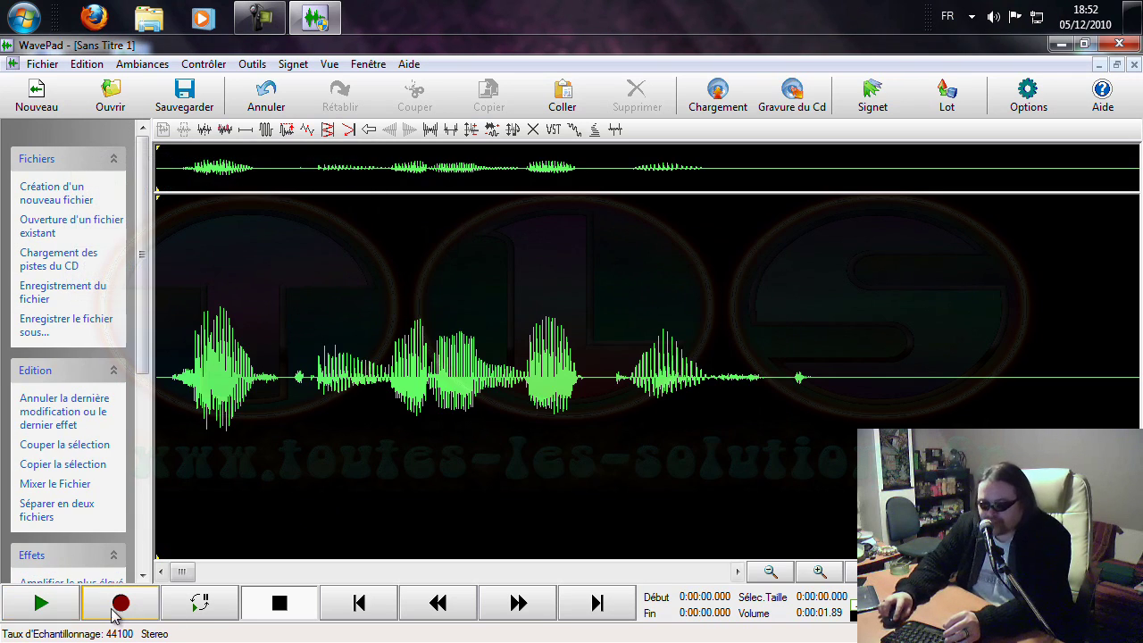
click(40, 605)
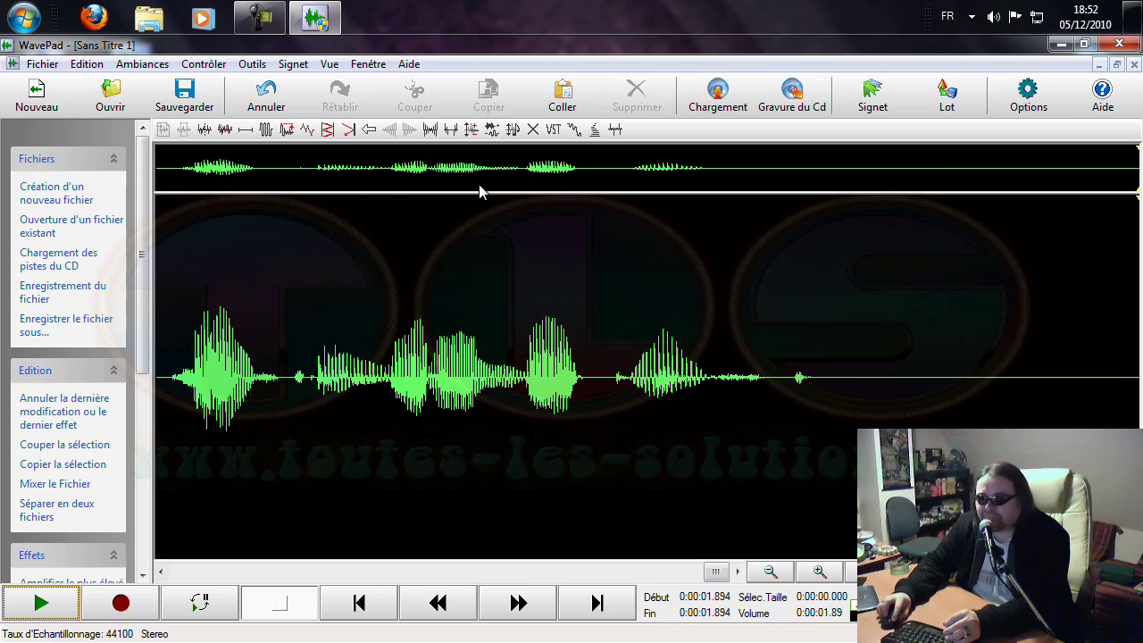
Quit the audio editor without saving the synthesized speech and close the NCH Software thank-you page in the browser
click(1119, 44)
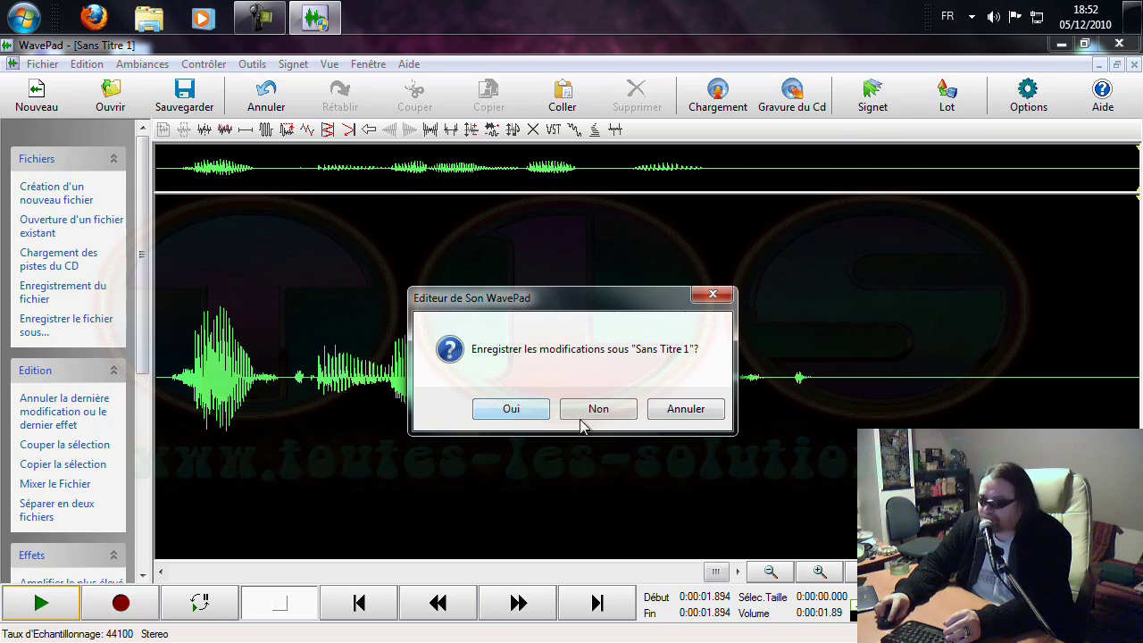
click(599, 409)
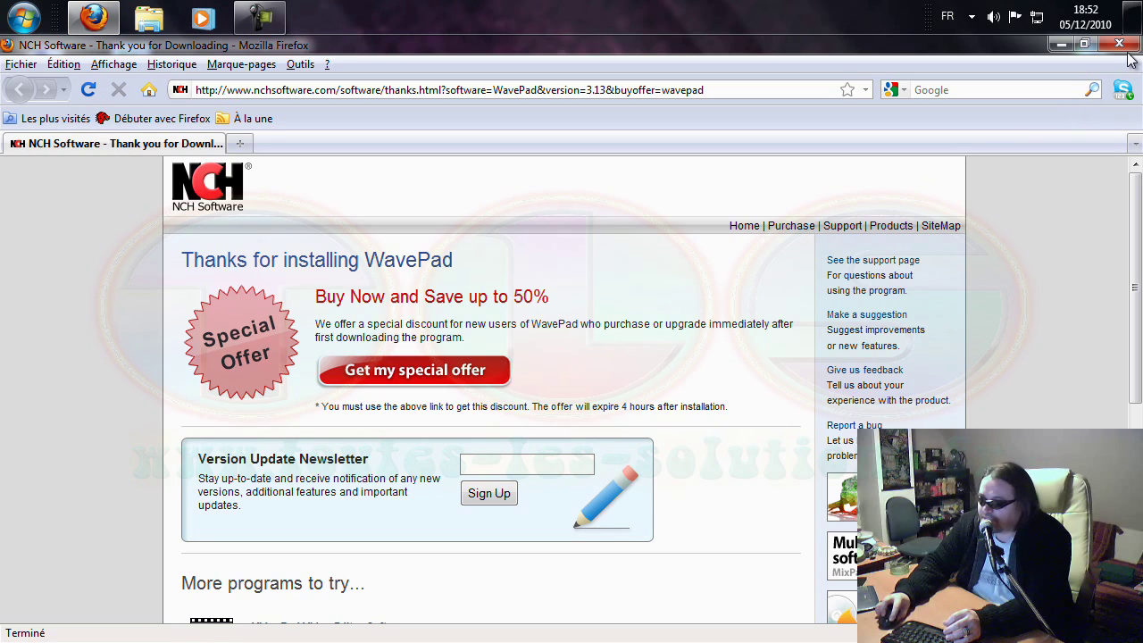
click(1119, 44)
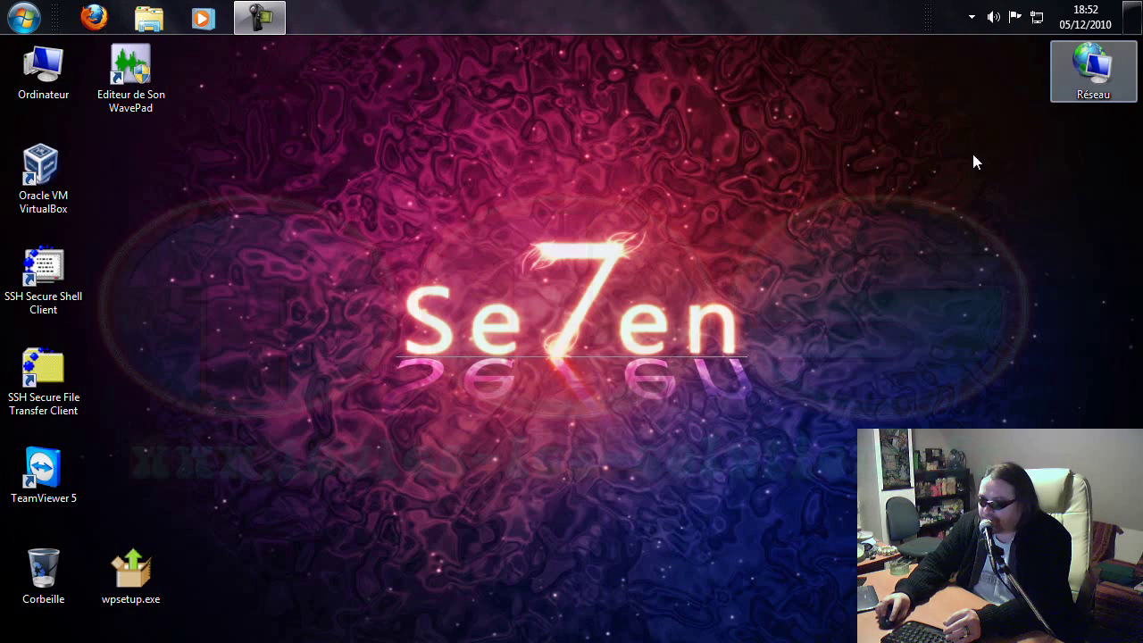
click(561, 335)
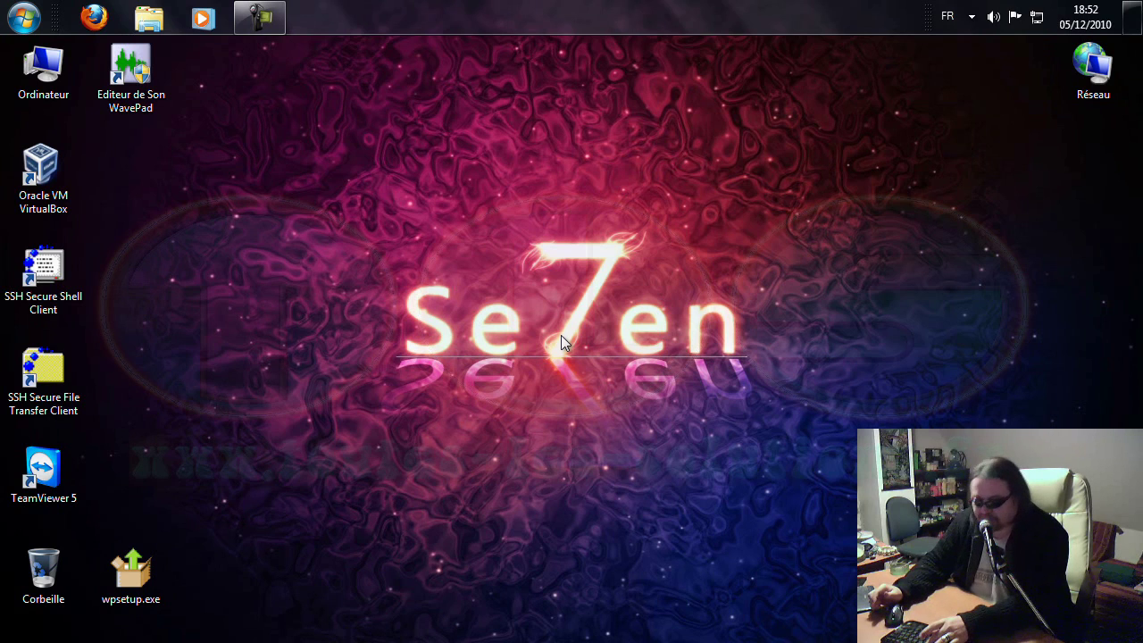